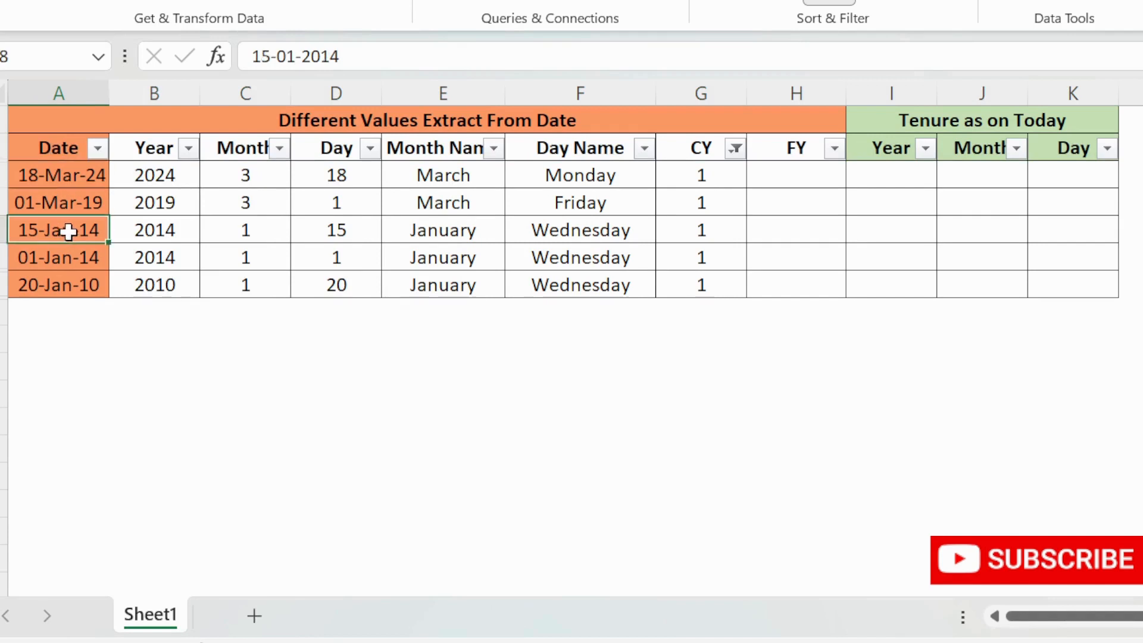
- Filter the CY column to show only quarter 2 rows
left_click(736, 148)
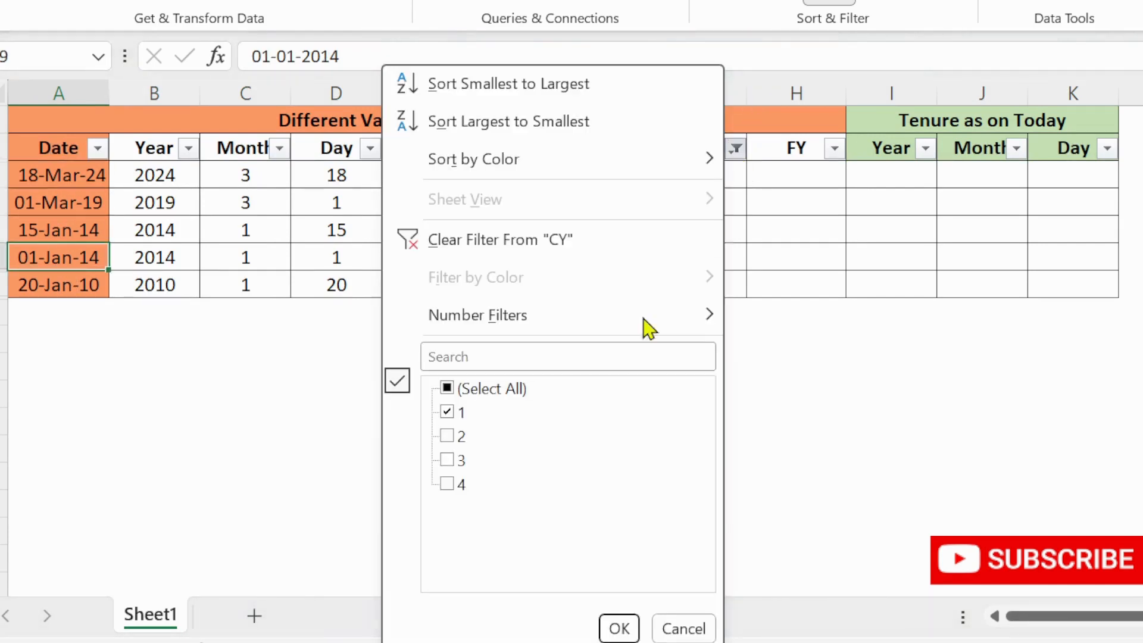
left_click(454, 413)
left_click(447, 429)
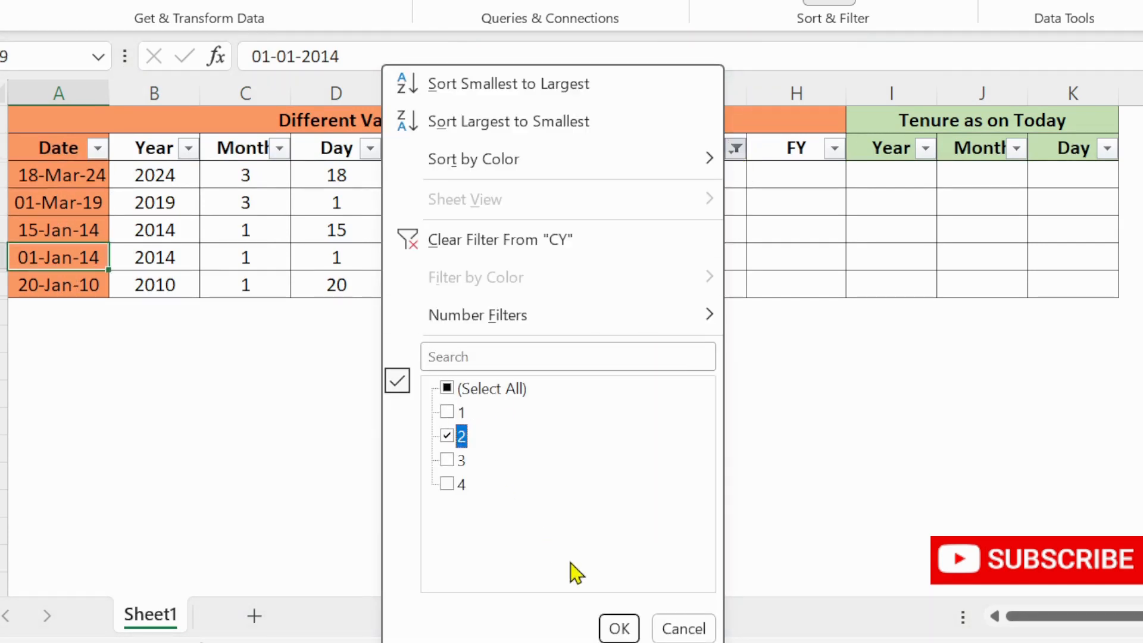
left_click(619, 628)
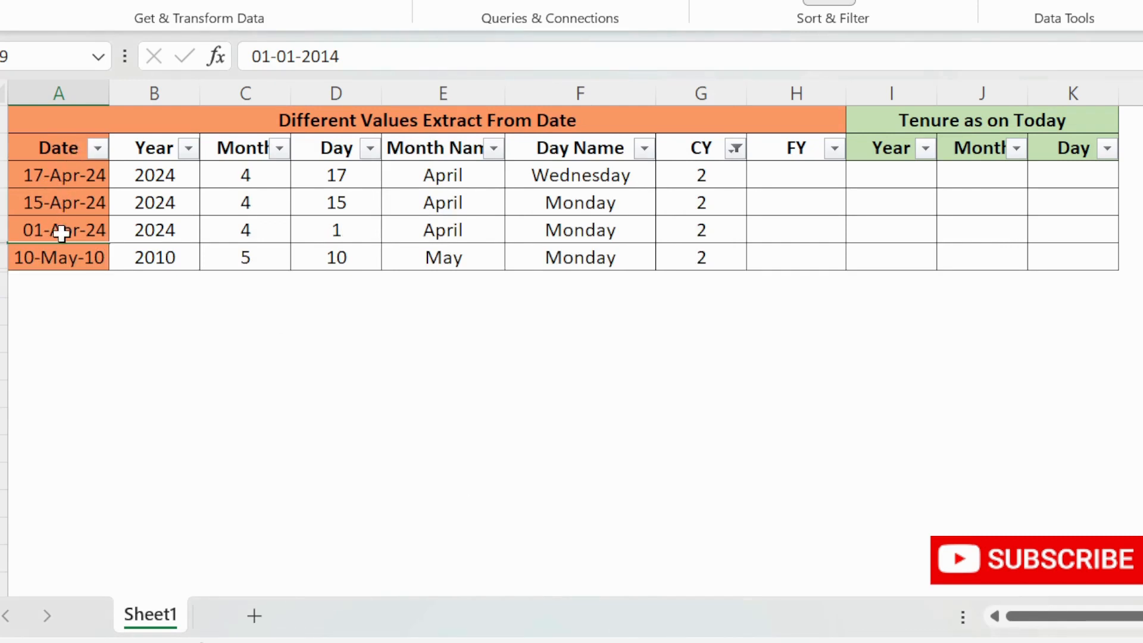
- Change the CY filter to show only quarter 3 rows
left_click(736, 148)
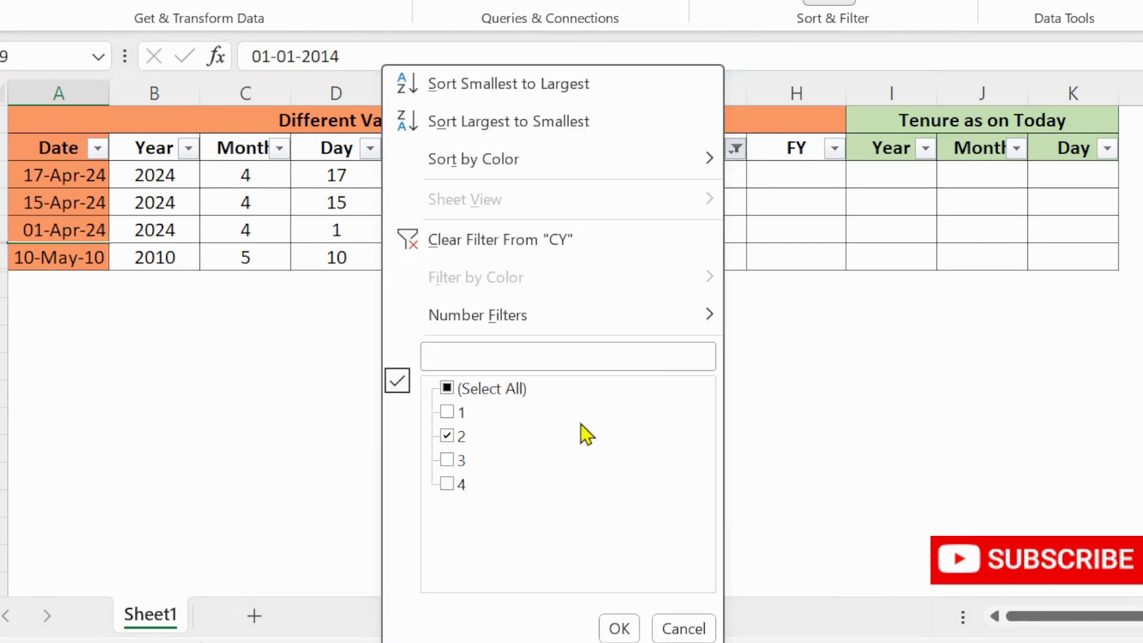
left_click(453, 436)
left_click(450, 460)
left_click(618, 627)
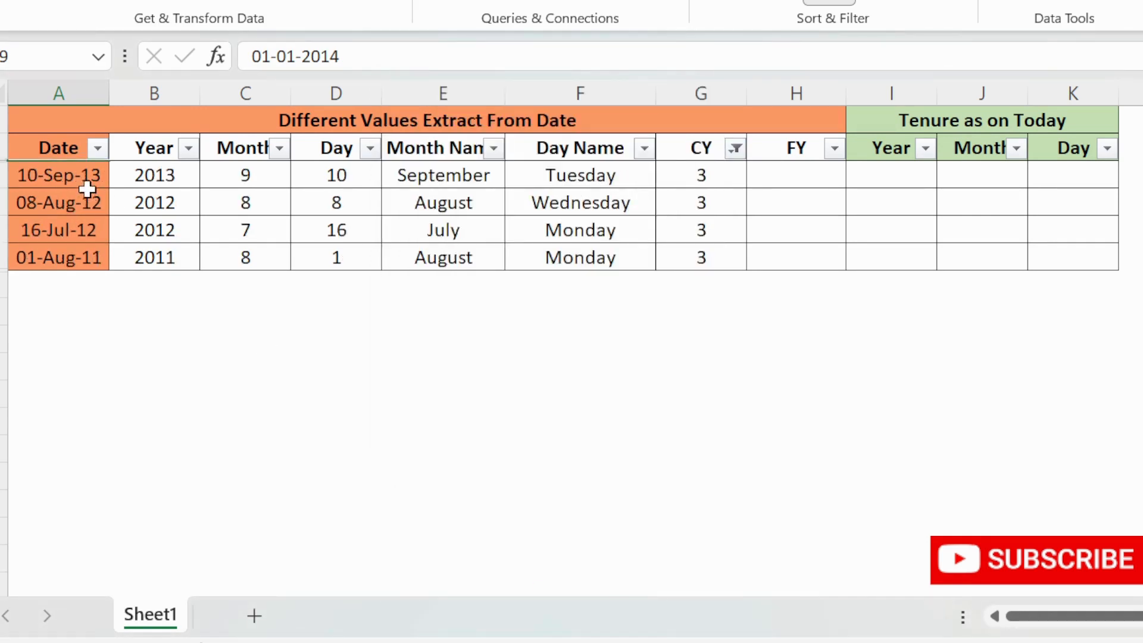
- Change the CY filter to show only quarter 4 rows
left_click(736, 149)
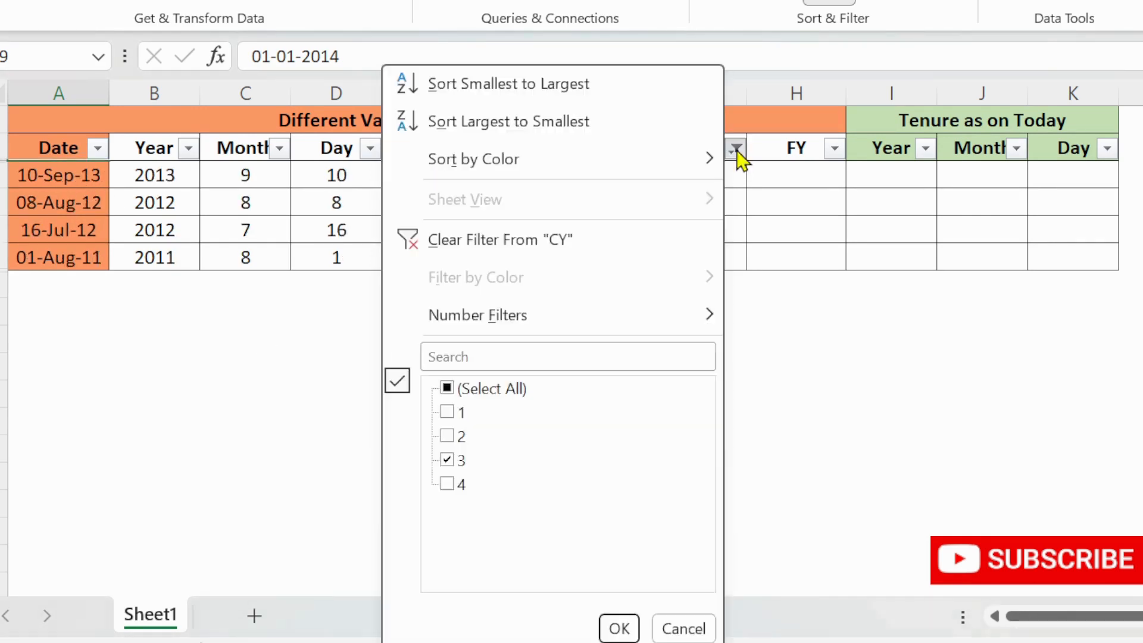
left_click(450, 461)
left_click(448, 483)
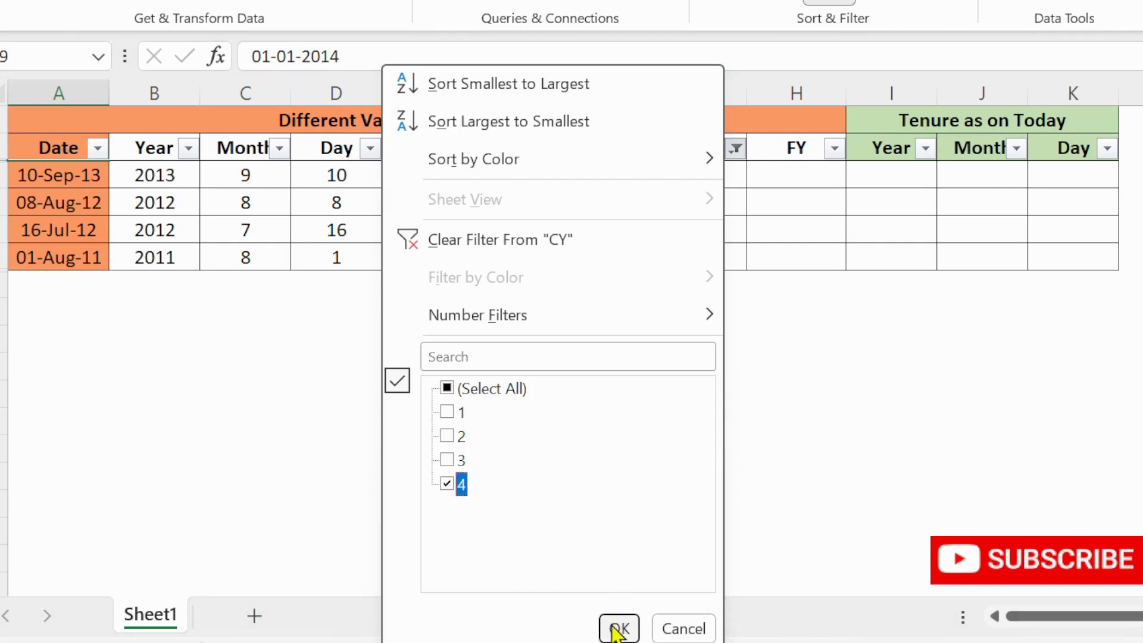
left_click(619, 629)
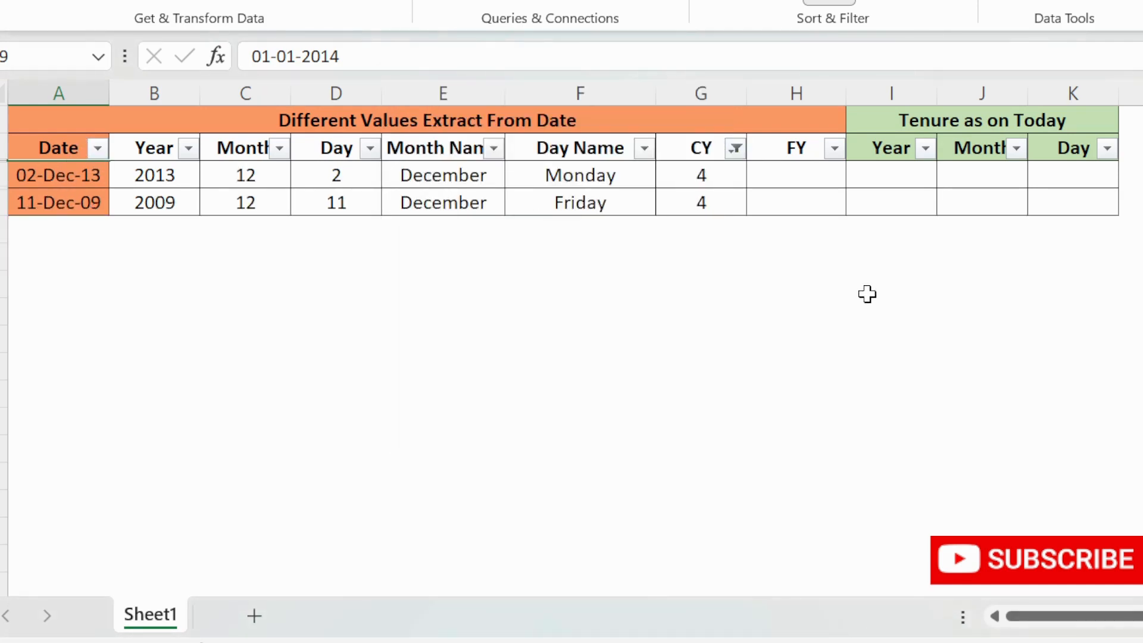
- Show all CY values again by selecting every item in the CY filter
left_click(735, 149)
left_click(470, 389)
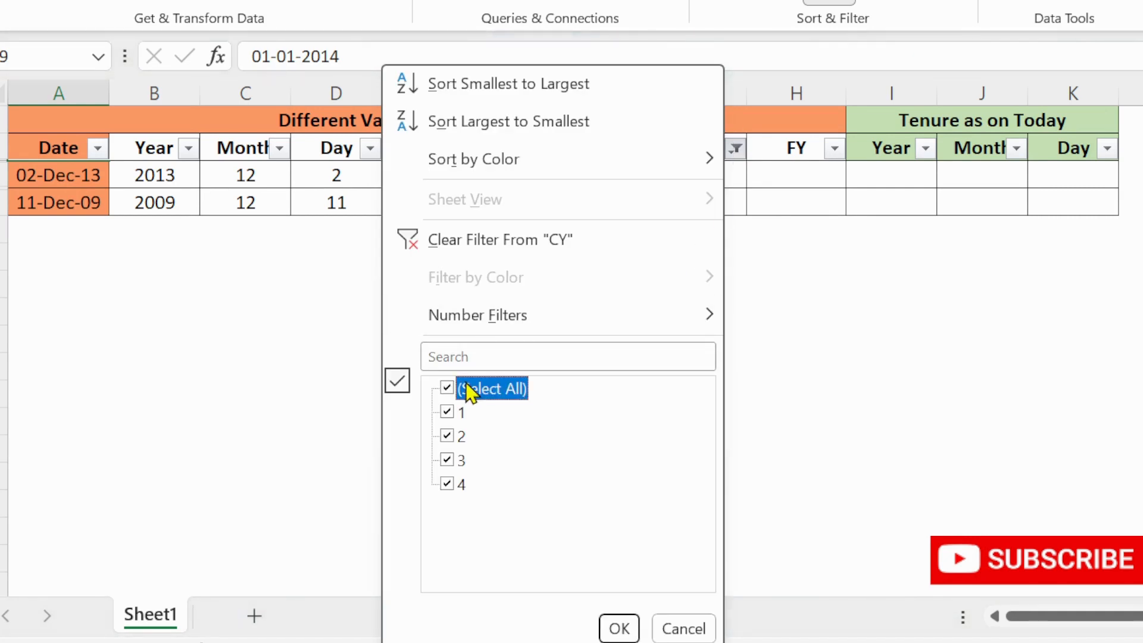
left_click(621, 629)
- Edit the first CY formula to ="Q"&ROUNDUP(MONTH(A3)/3,0) and fill it down the CY column
left_click(658, 338)
key("ctrl+Up")
key("Down")
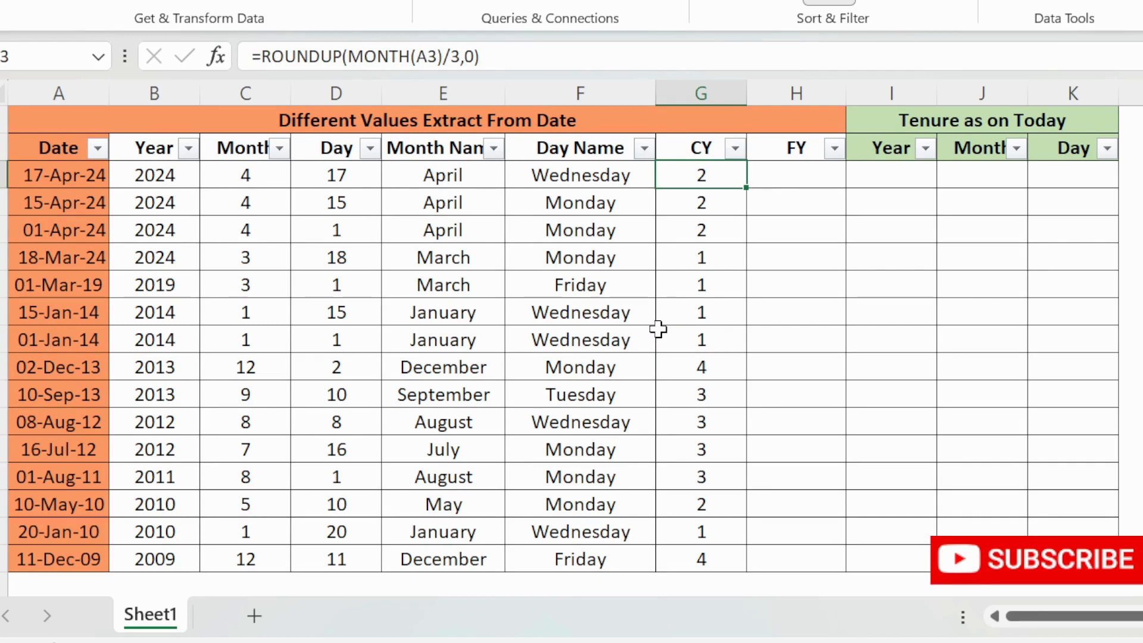
left_click(271, 57)
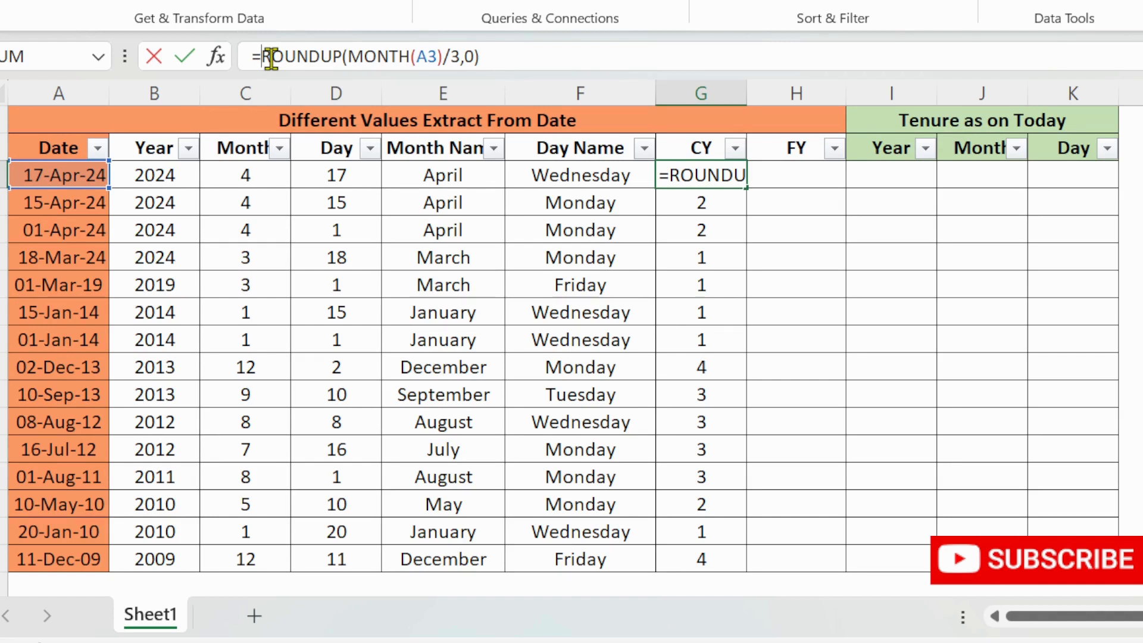
type("\"\"")
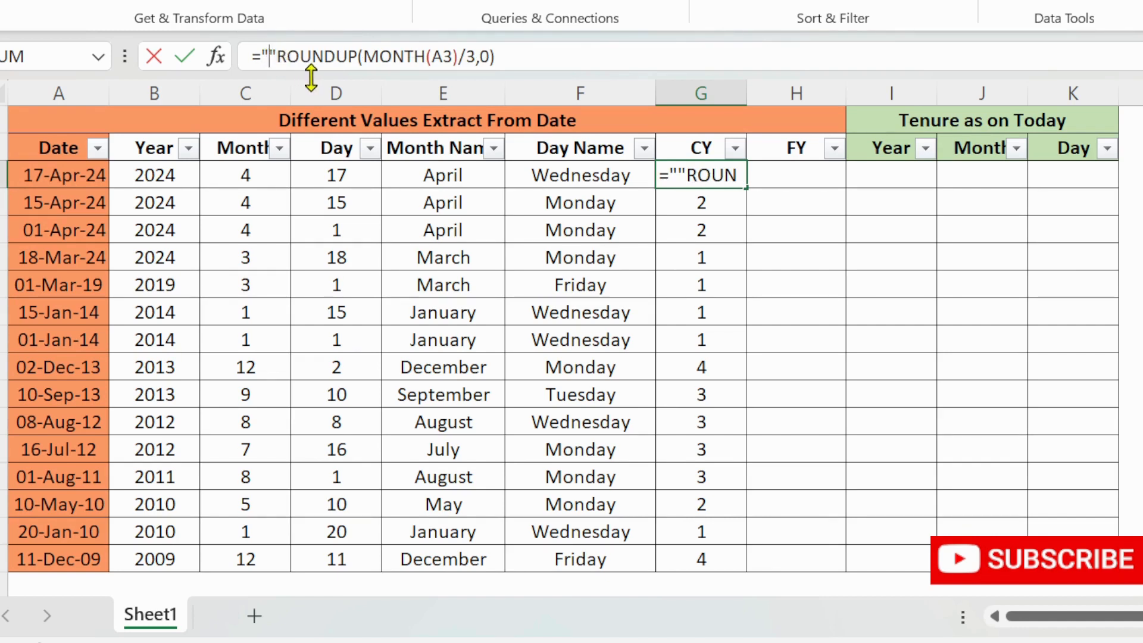
type("Q")
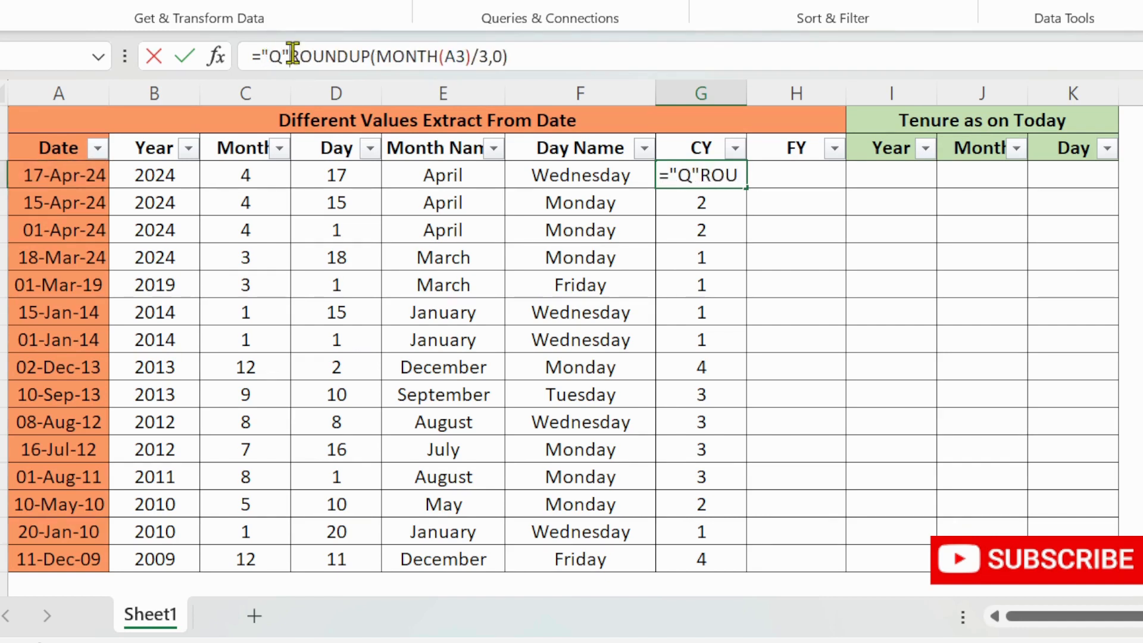
type("&")
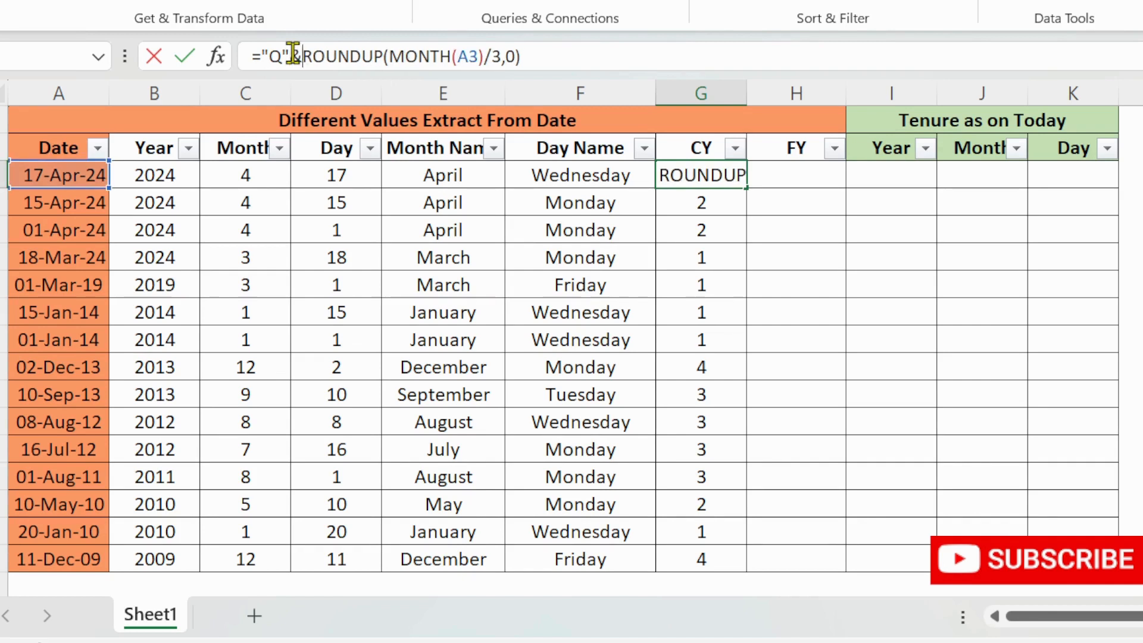
key("Return")
key("Up")
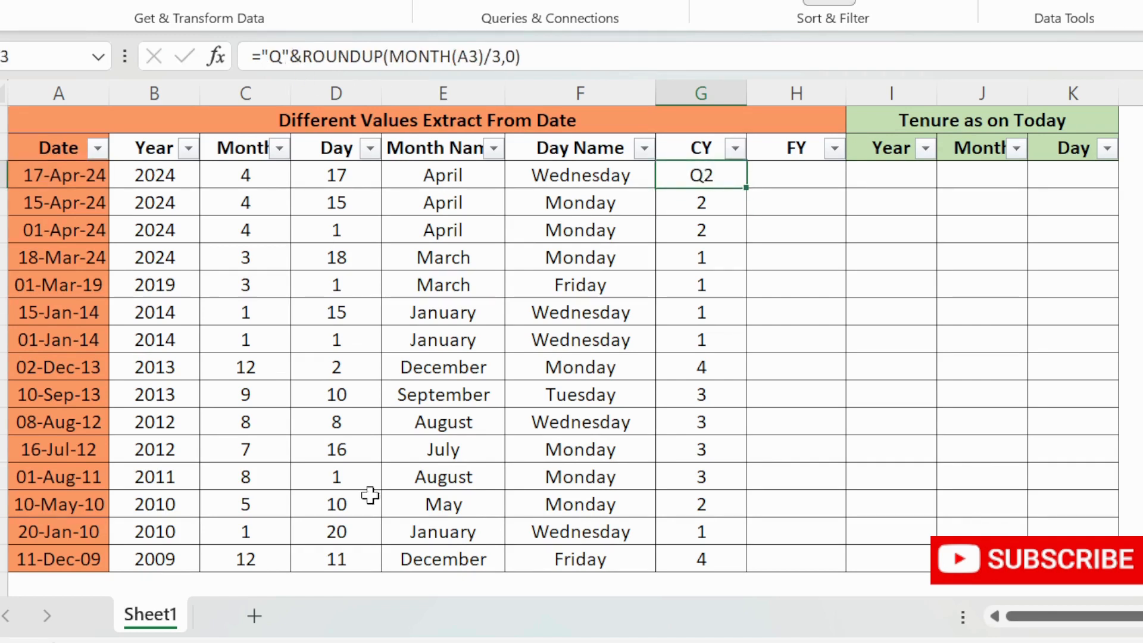
double_click(746, 187)
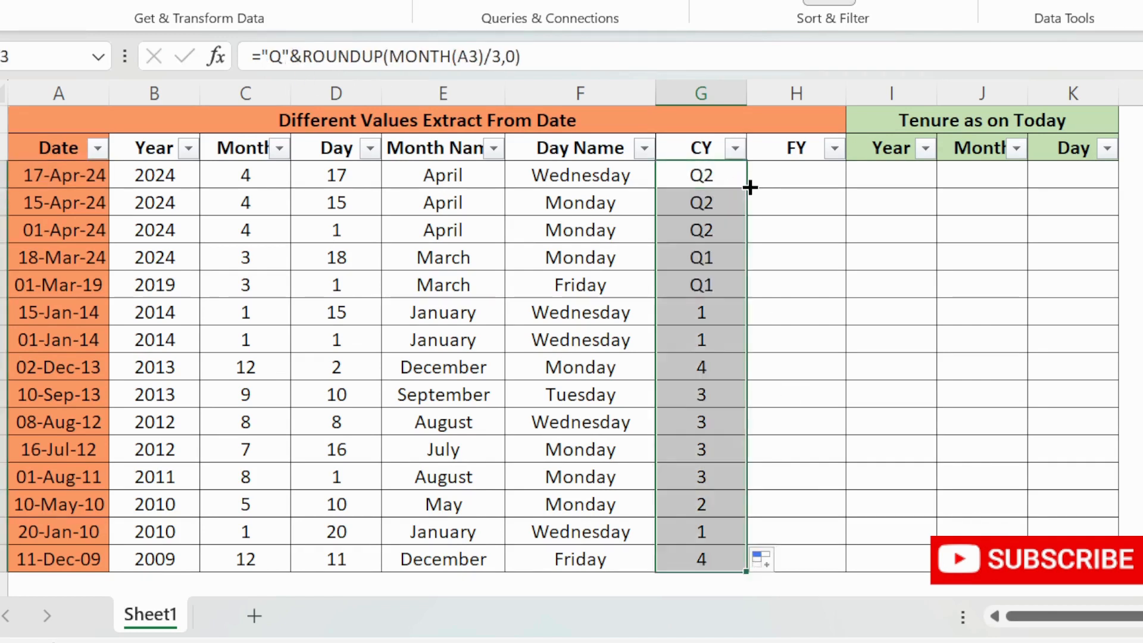
- Open the CY filter list to examine the quarter labels, then close it without changes
left_click(737, 444)
key("ctrl+Up")
key("alt+Down")
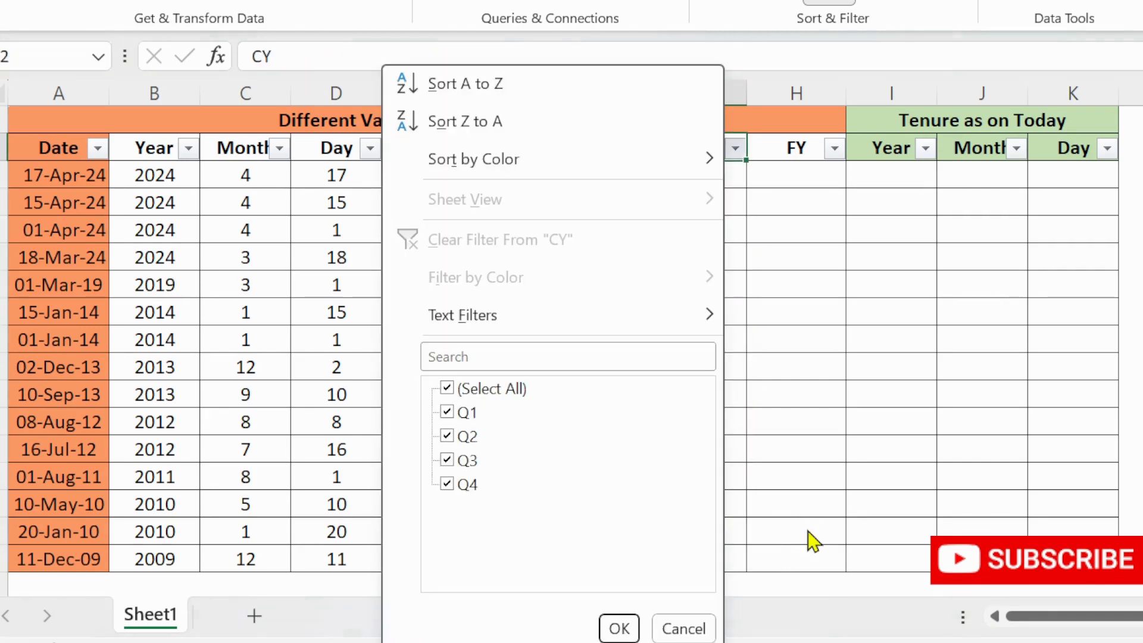
key("space")
key("Down")
key("Down")
key("Down")
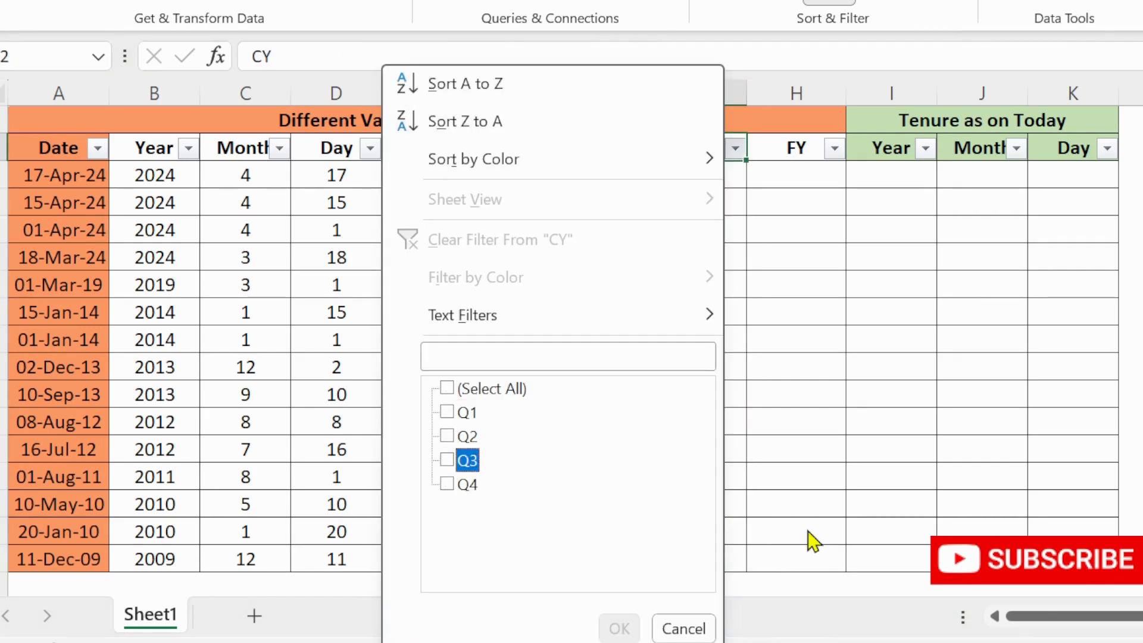
key("Escape")
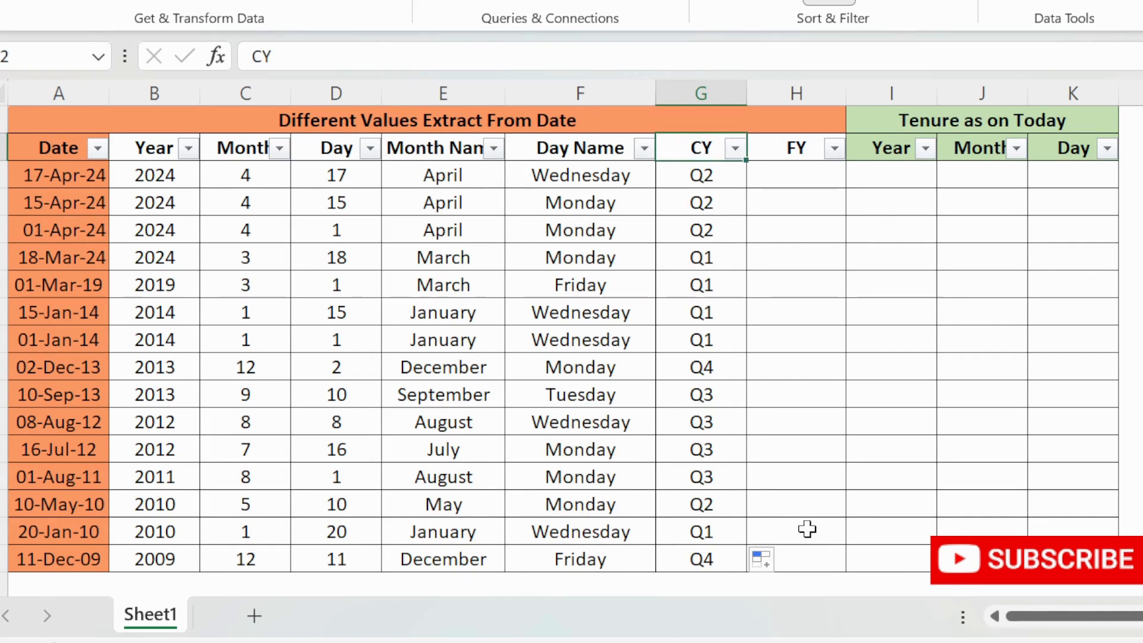
key("Down")
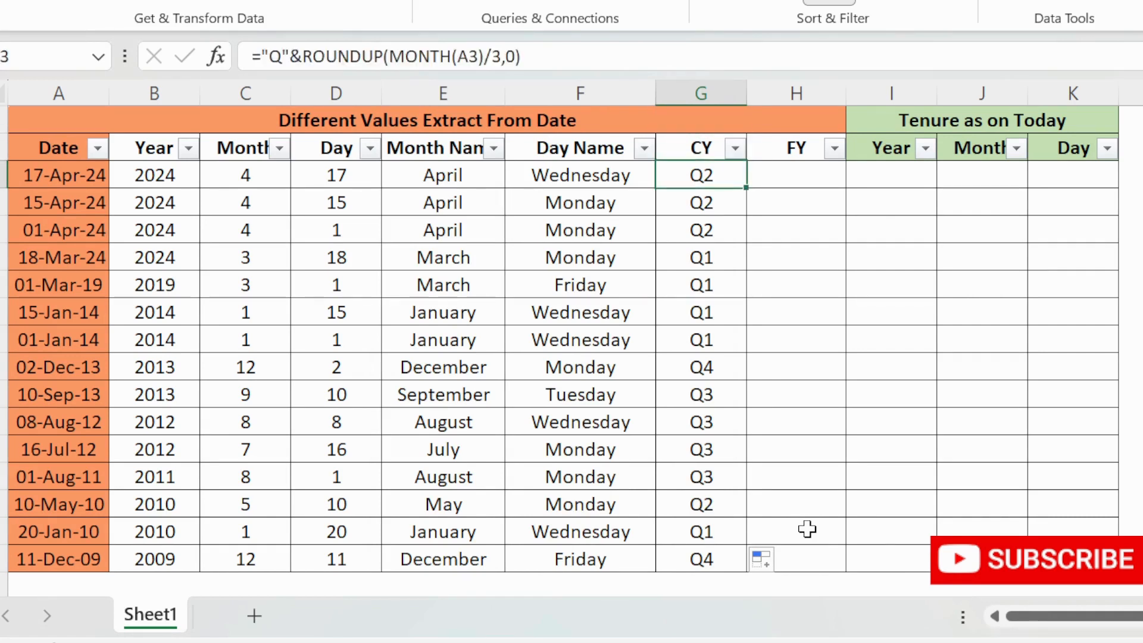
- Review the formulas in row 3 across the columns and return to the first FY cell
key("Right")
key("Left")
key("Right")
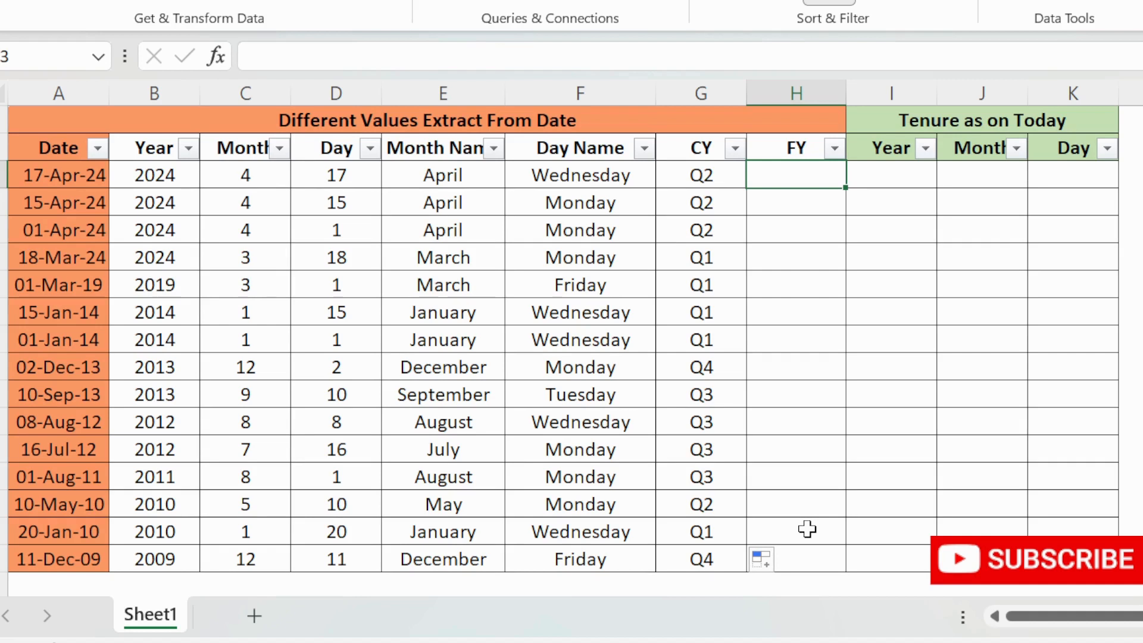
key("Left")
key("Left")
key("Left")
key("Left")
key("Left")
key("Left")
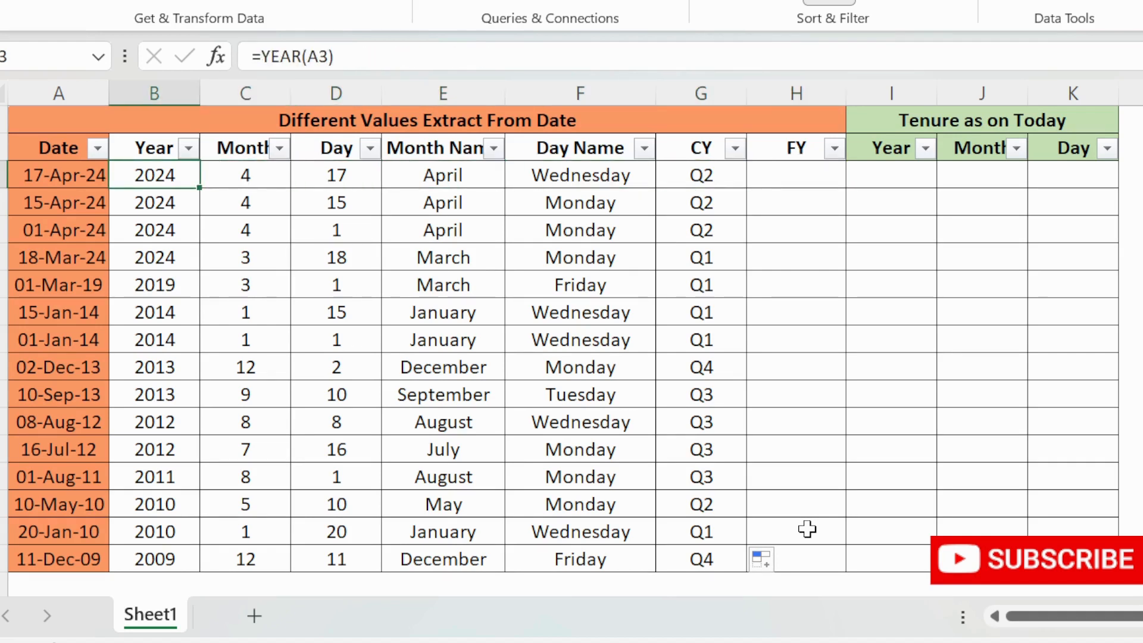
key("Left")
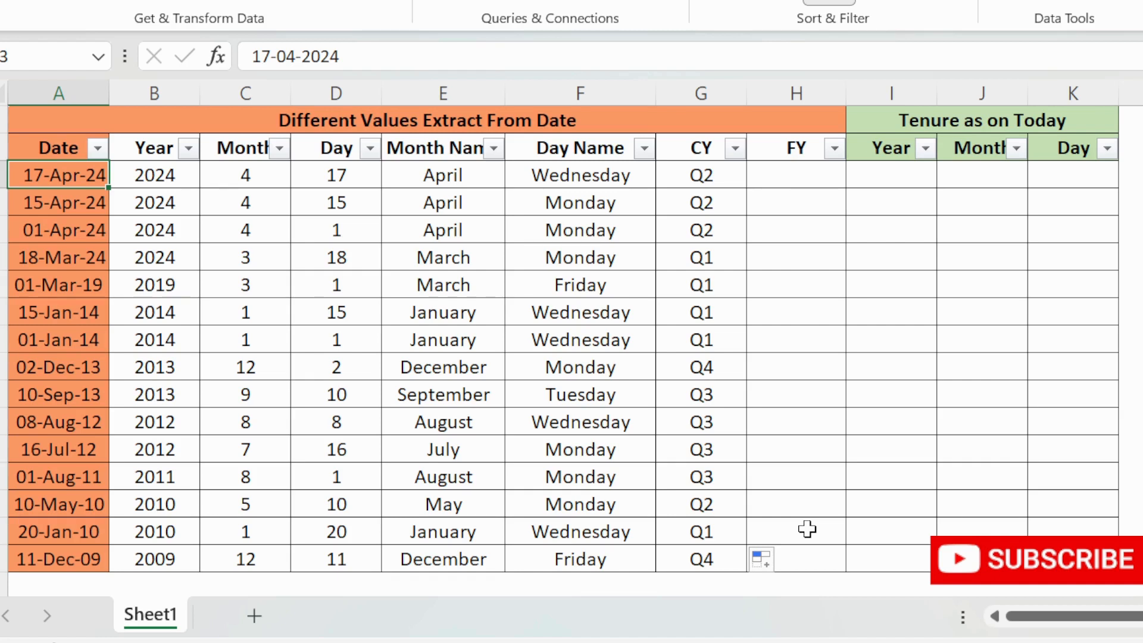
key("Right")
key("Right")
key("Right")
key("Right")
key("Right")
key("Right")
key("Right")
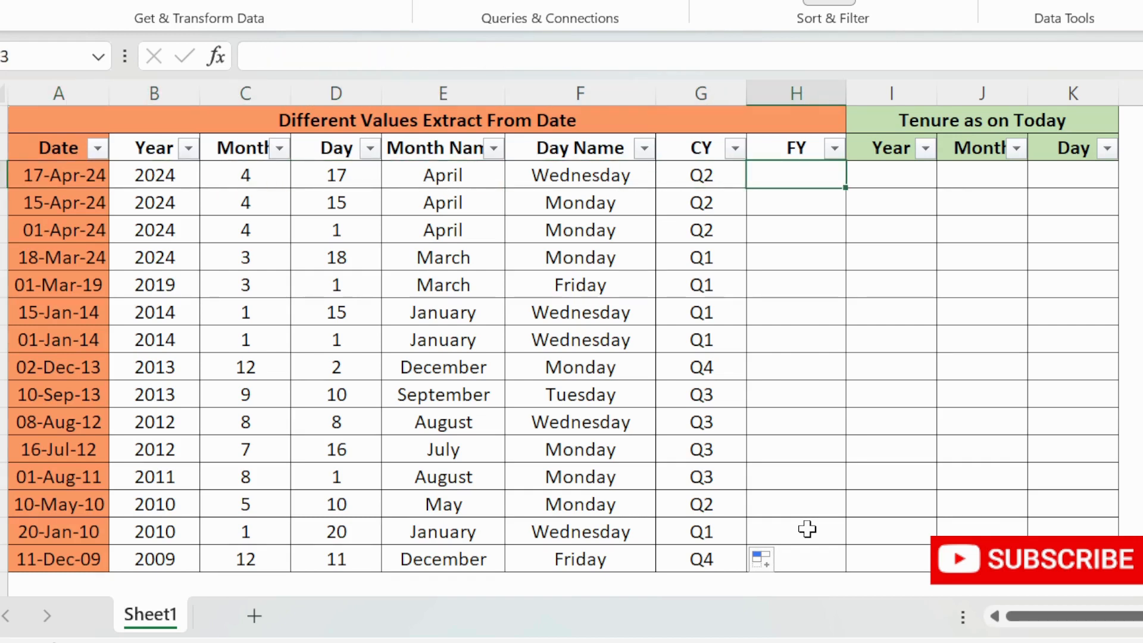
- Enter =EDATE(A3,1) in the first FY cell
type("=ed")
key("Tab")
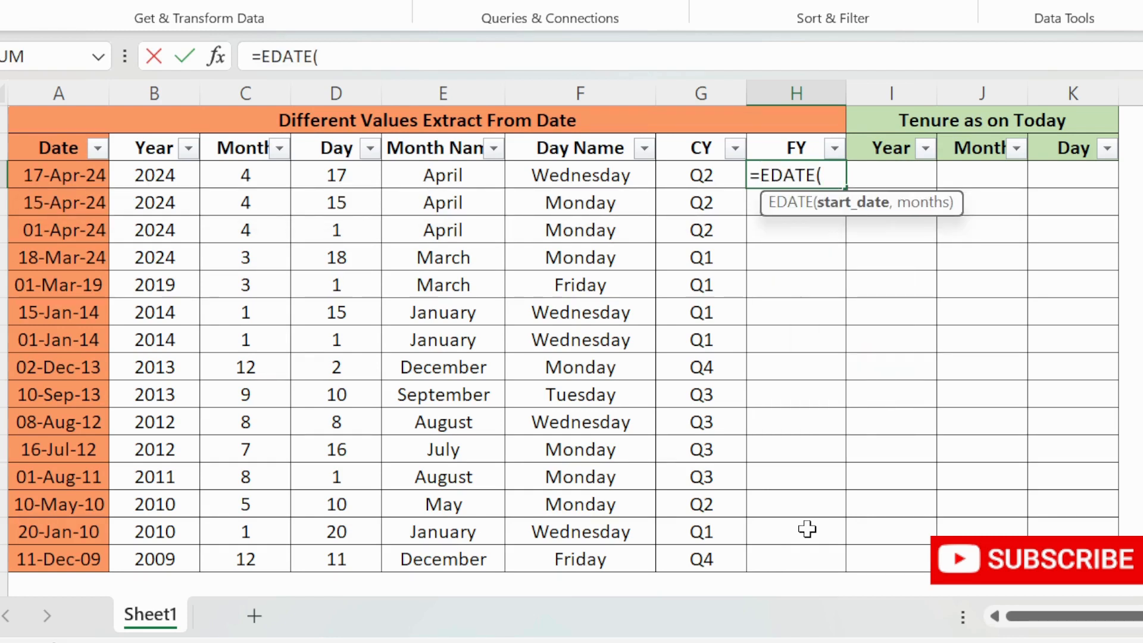
key("Left")
key("Left")
key("Left")
key("Left")
key("Left")
key("Left")
key("Left")
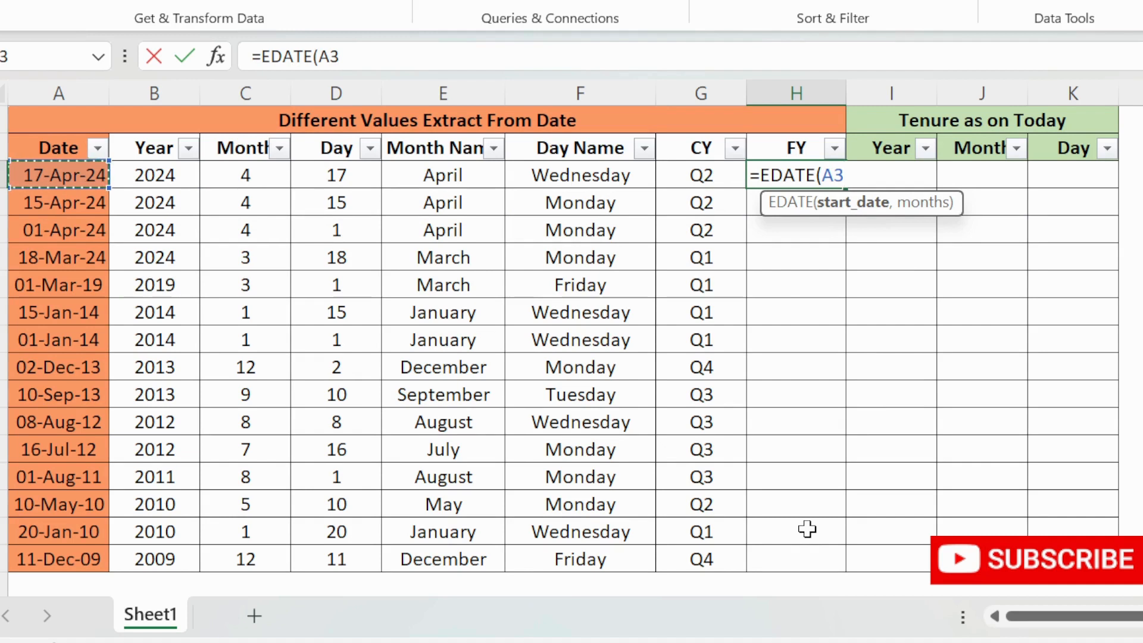
type(",1)")
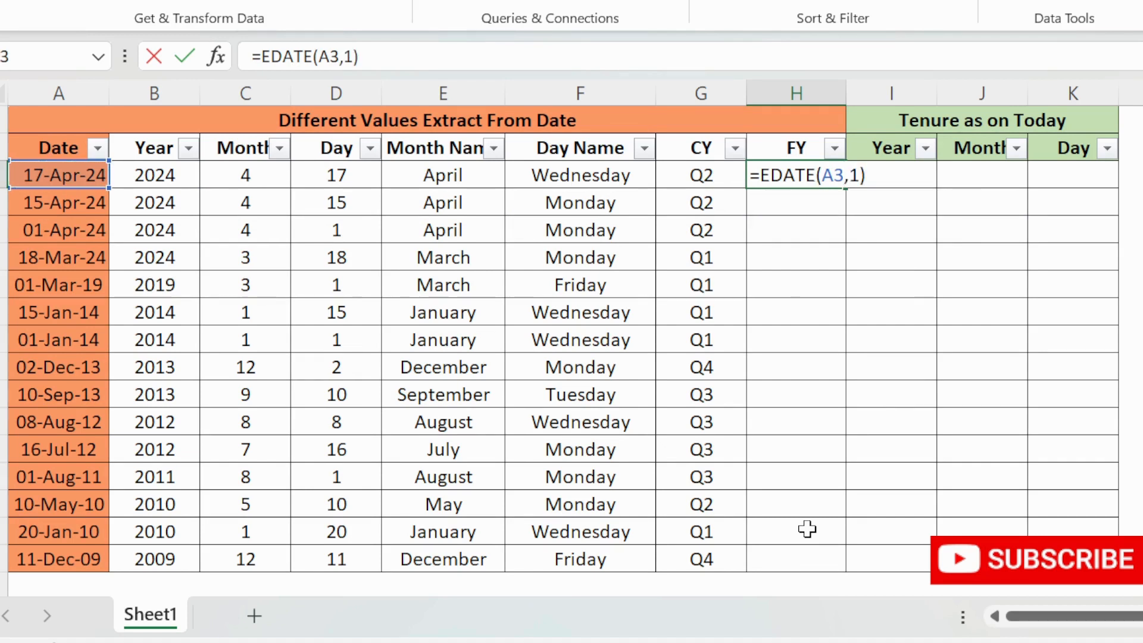
key("ctrl+Return")
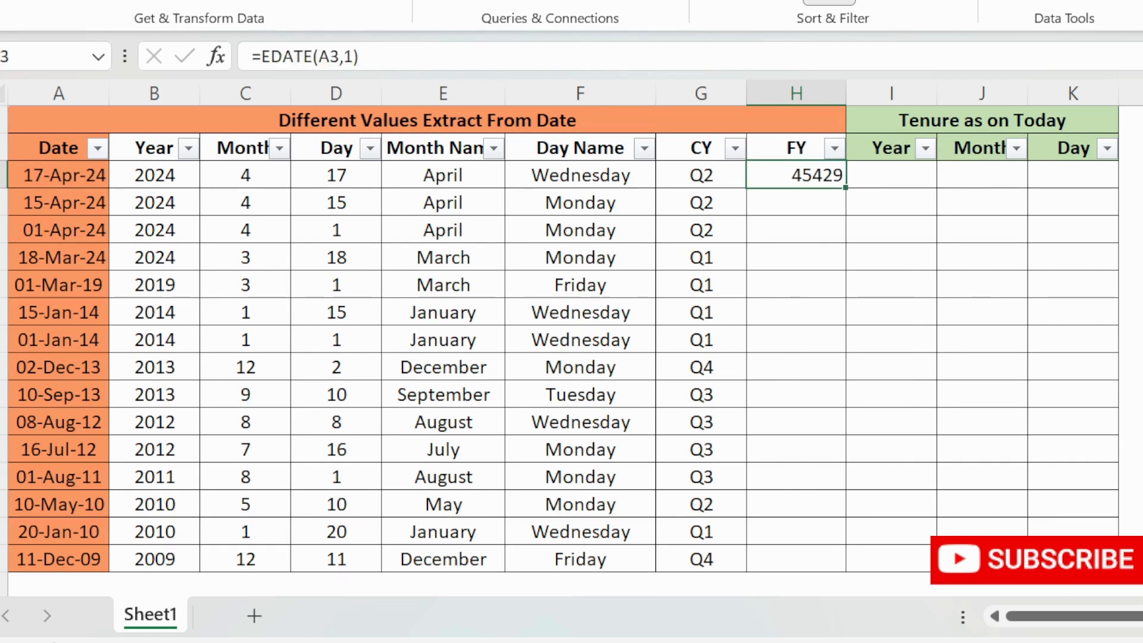
- Format the FY result as a date, applying the day-month-year date format
key("alt+h")
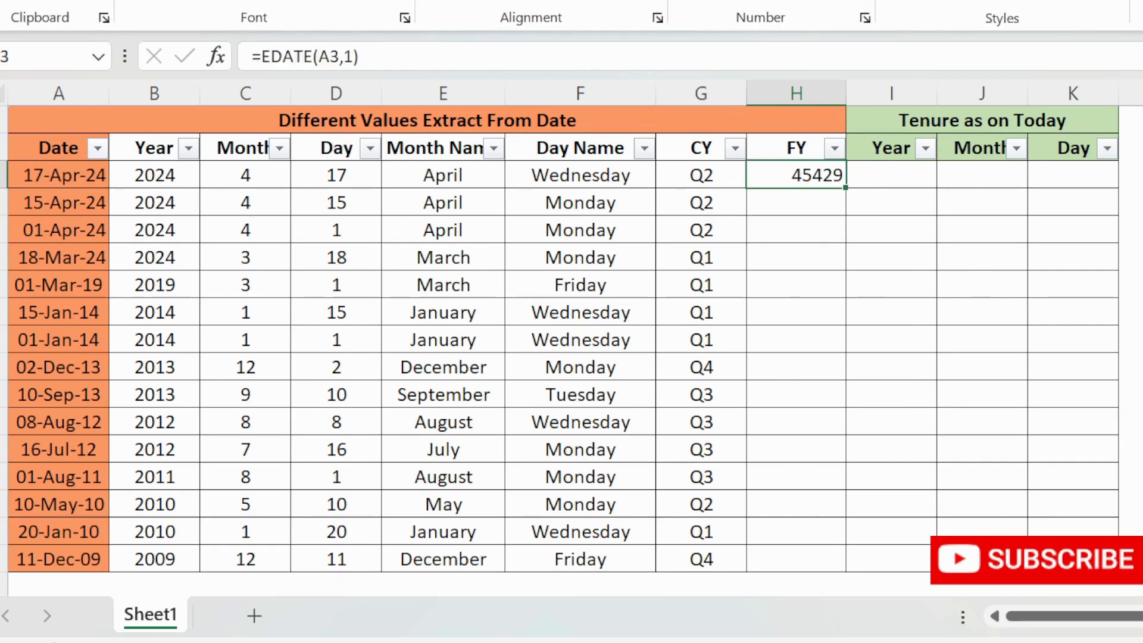
key("n")
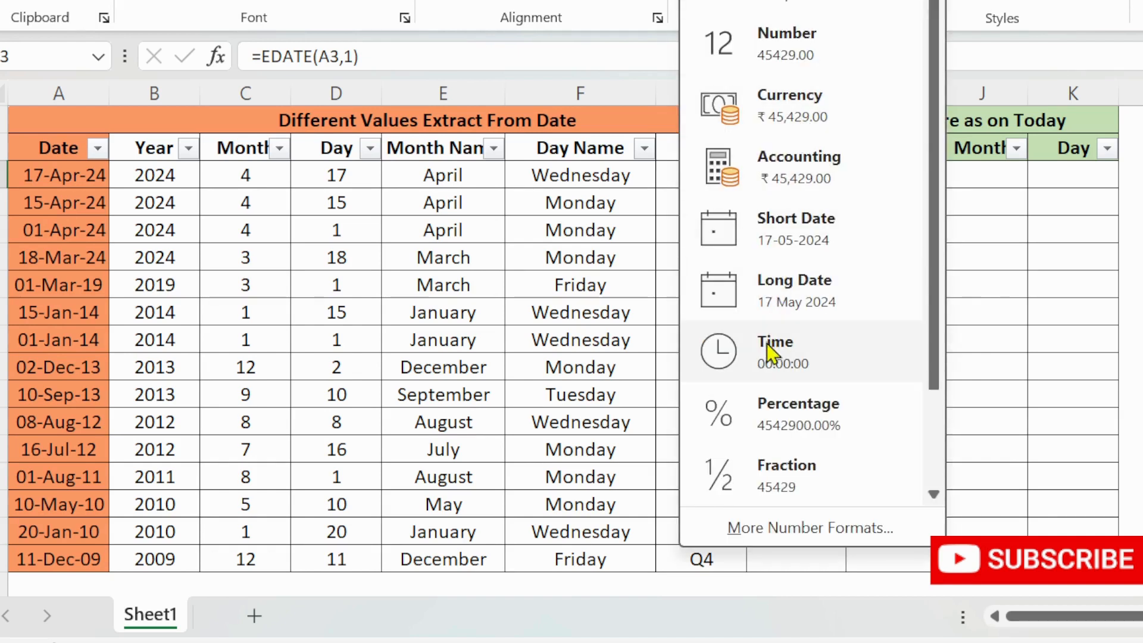
left_click(784, 253)
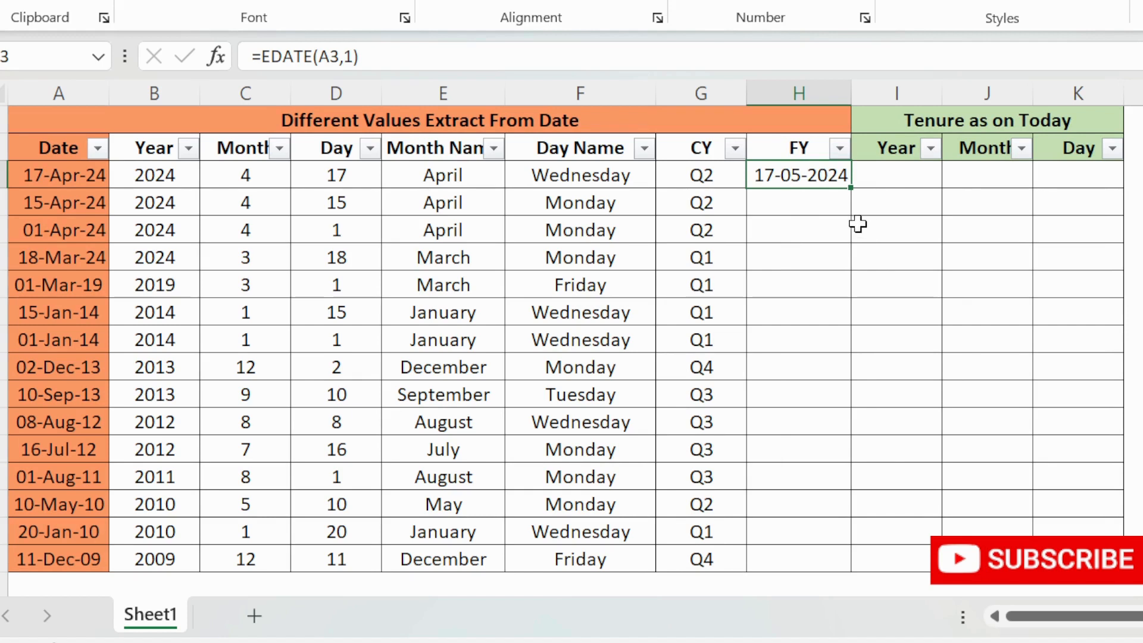
key("ctrl+shift+3")
- Fill the EDATE formula down the FY column and inspect the result for the 10-Sep-13 row
left_click(813, 209)
left_click(834, 174)
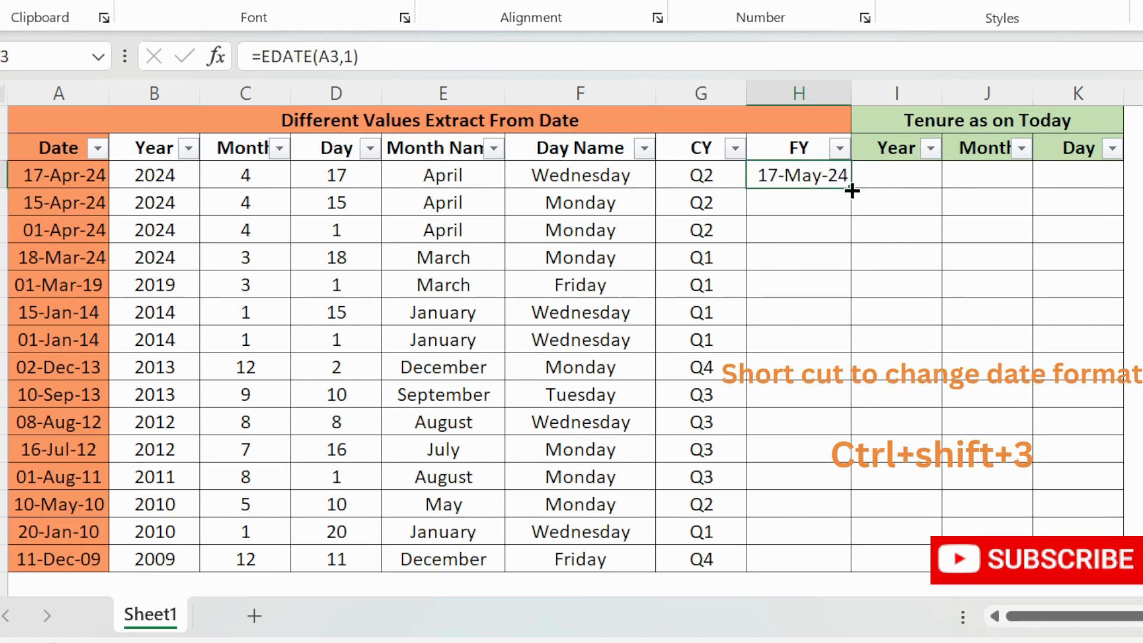
double_click(852, 191)
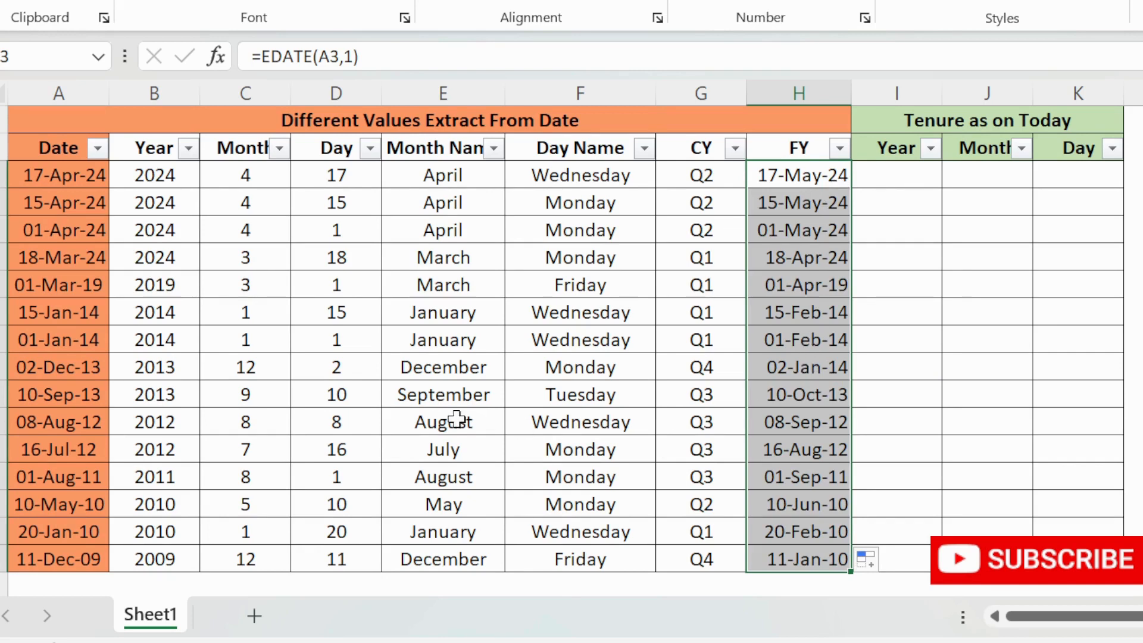
left_click(4, 394)
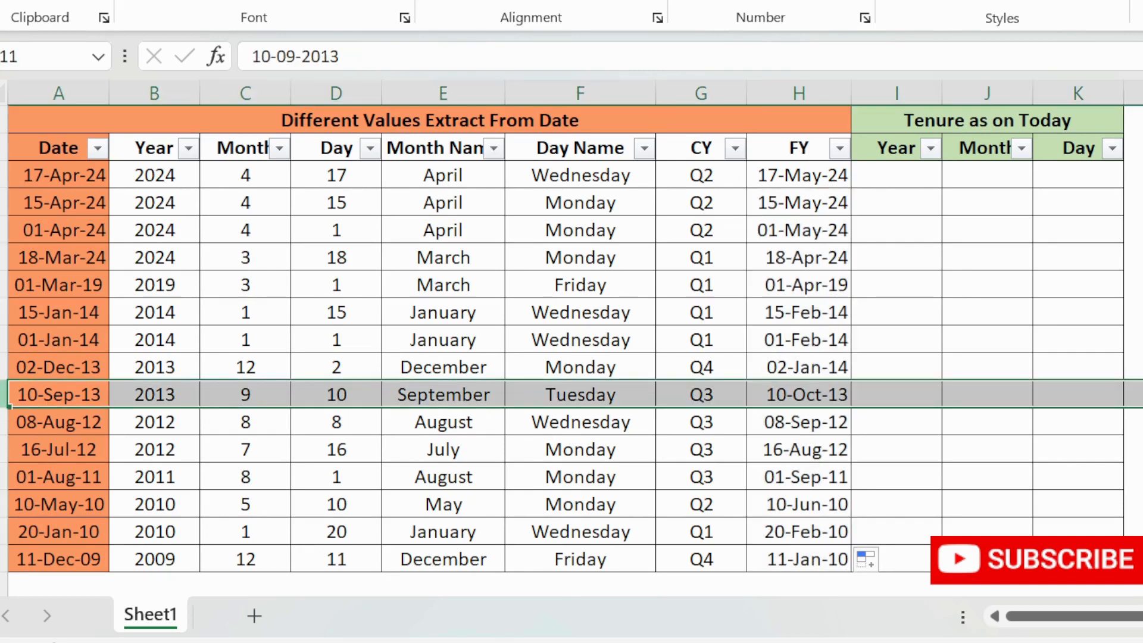
left_click(798, 393)
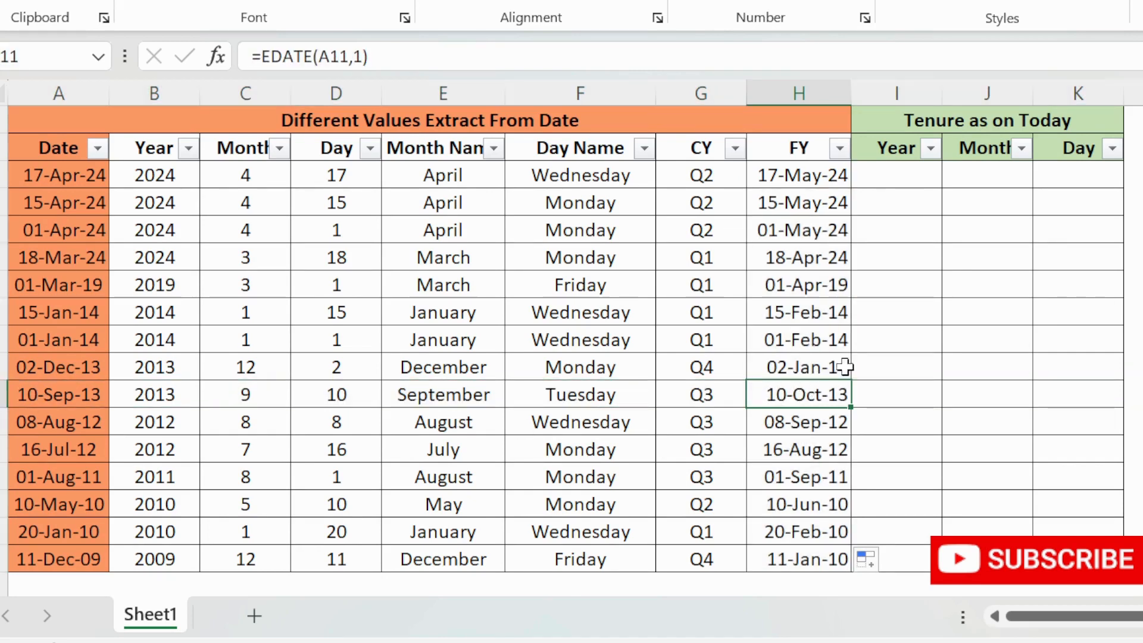
- Change the first FY formula to =EDATE(A3,-3) and fill it down the FY column
left_click(789, 172)
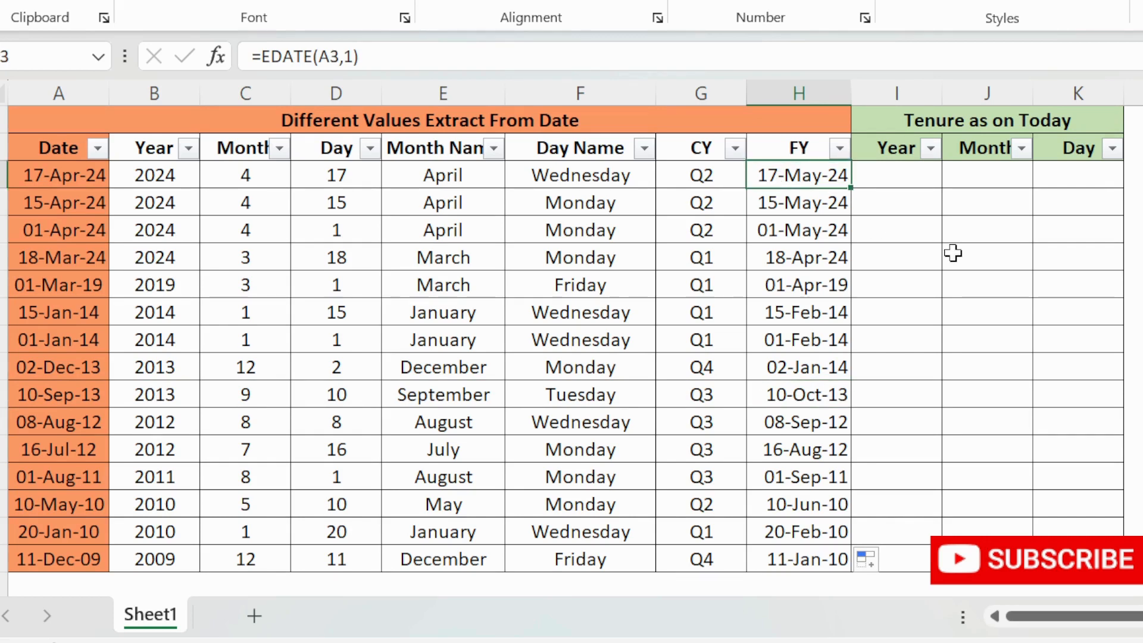
key("F2")
key("Left")
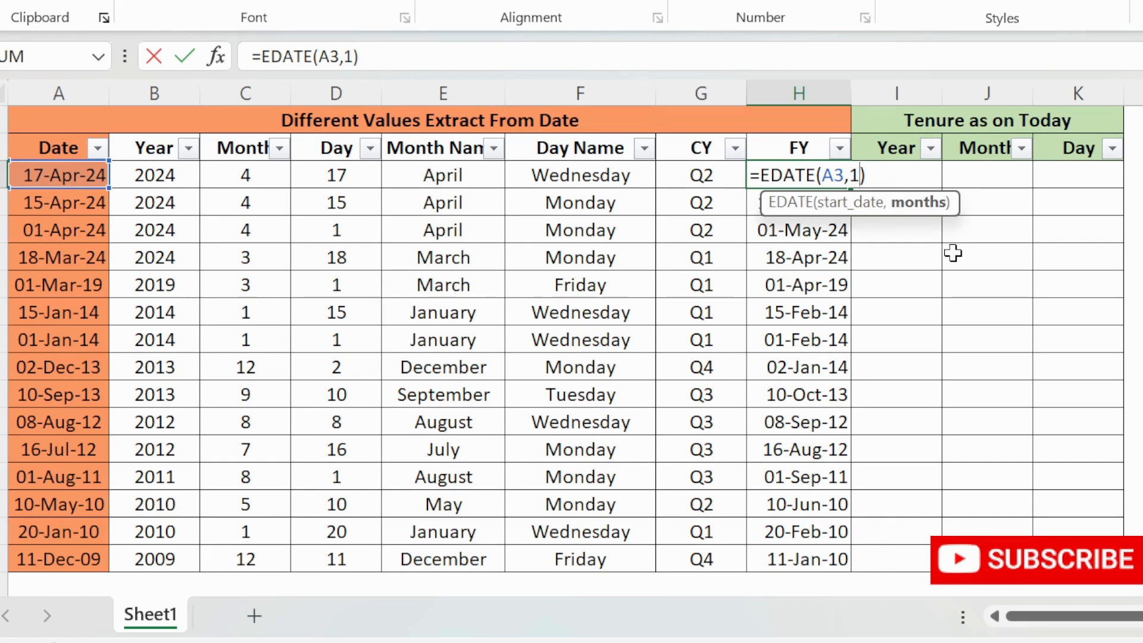
key("BackSpace")
type("-3")
key("Return")
left_click(818, 178)
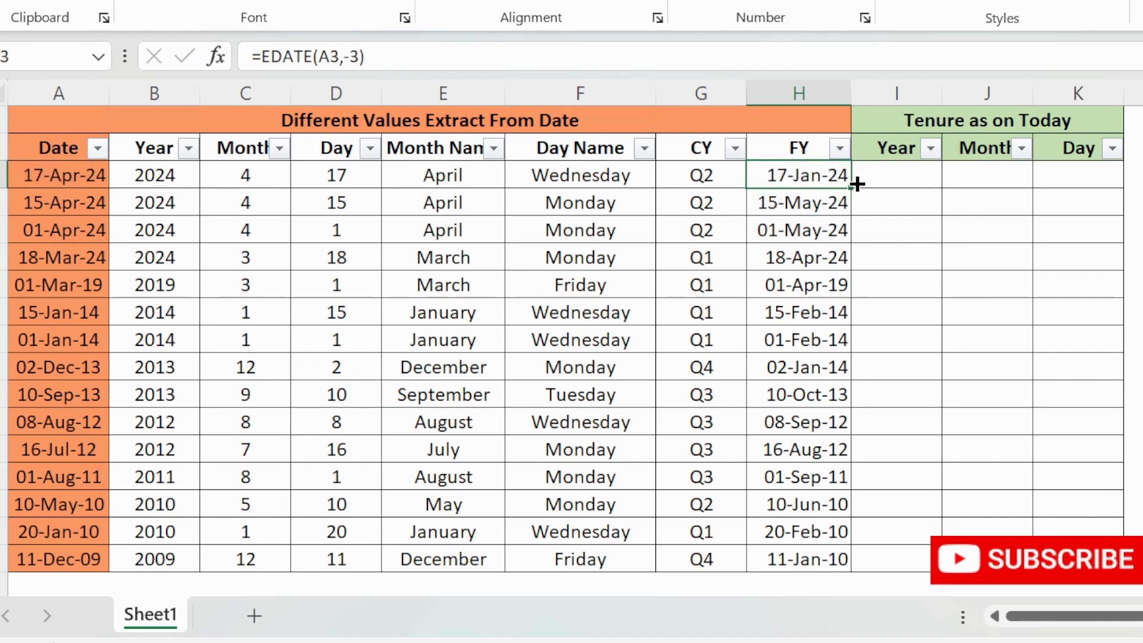
double_click(857, 184)
left_click(800, 176)
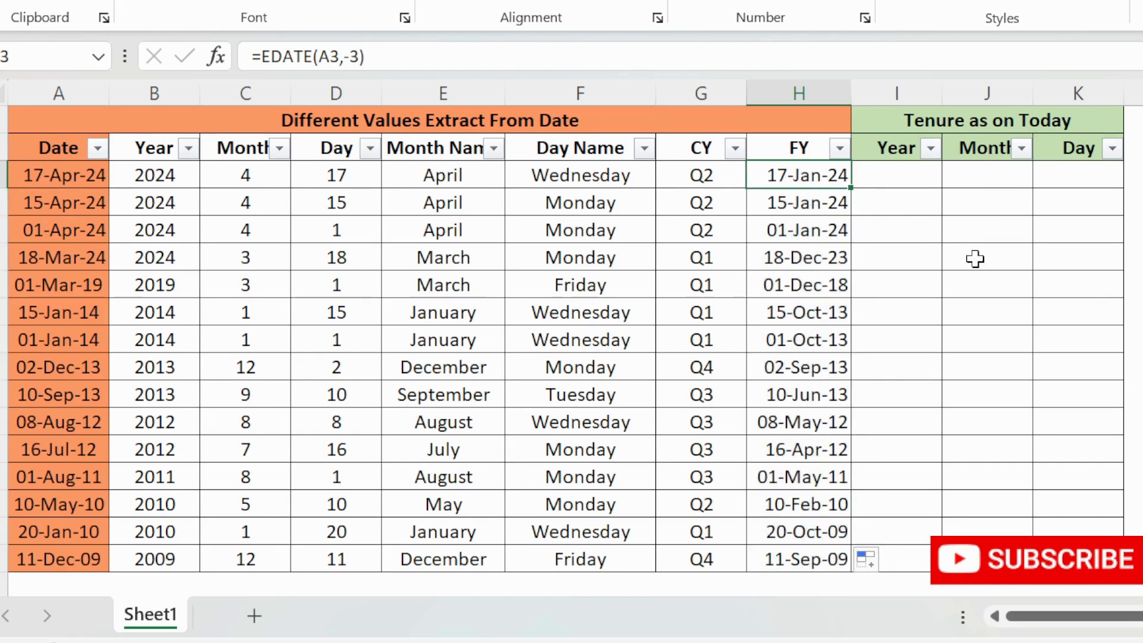
- Wrap the first FY formula in MONTH as =MONTH(EDATE(A3,-3)) and paste it down the FY column
key("Down")
key("Up")
key("F2")
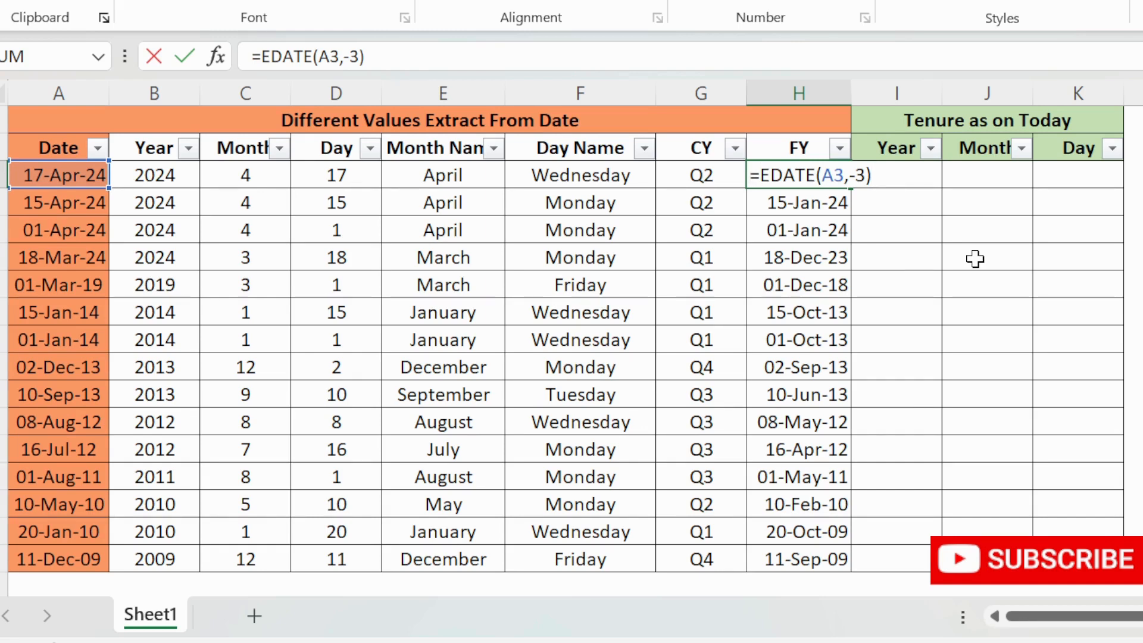
type("month")
key("Tab")
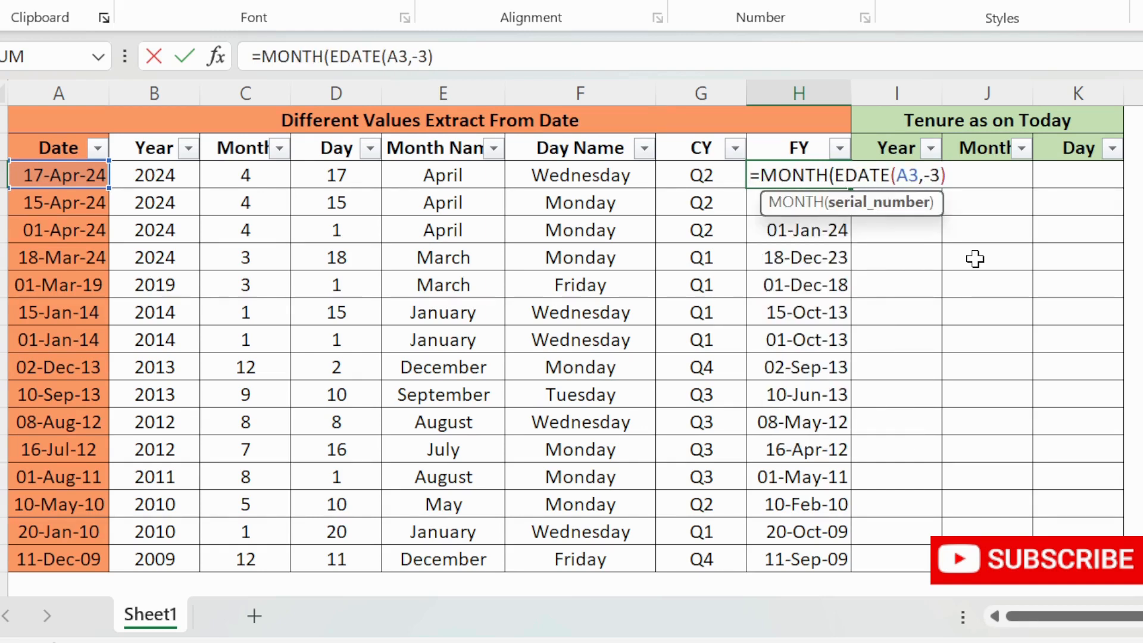
type(")")
key("Return")
key("Up")
key("ctrl+c")
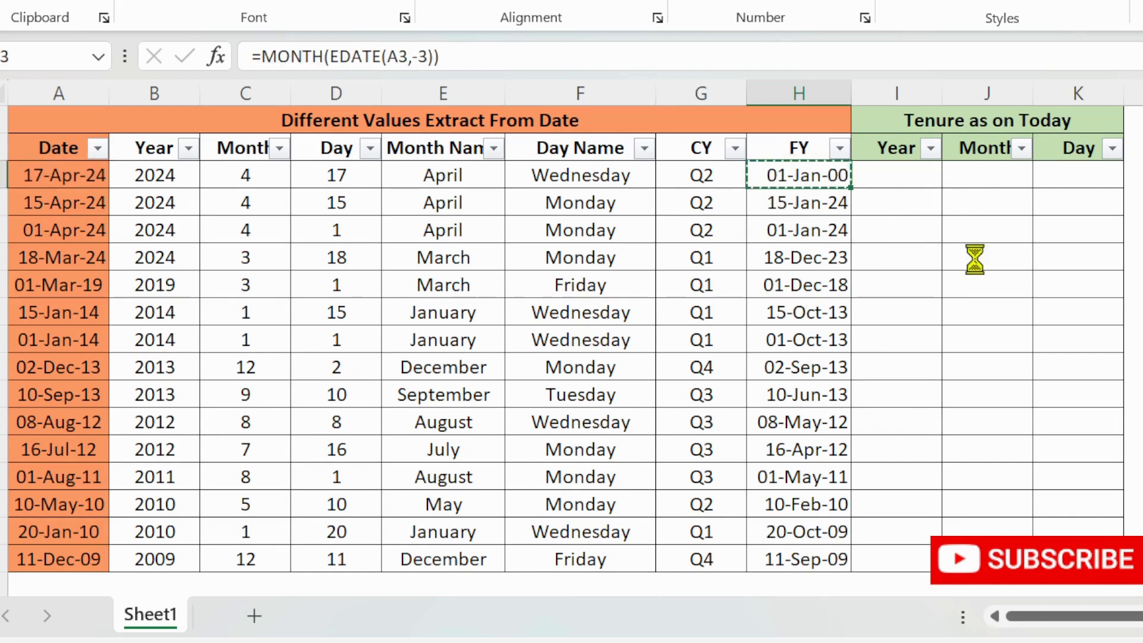
key("ctrl+shift+Down")
key("Return")
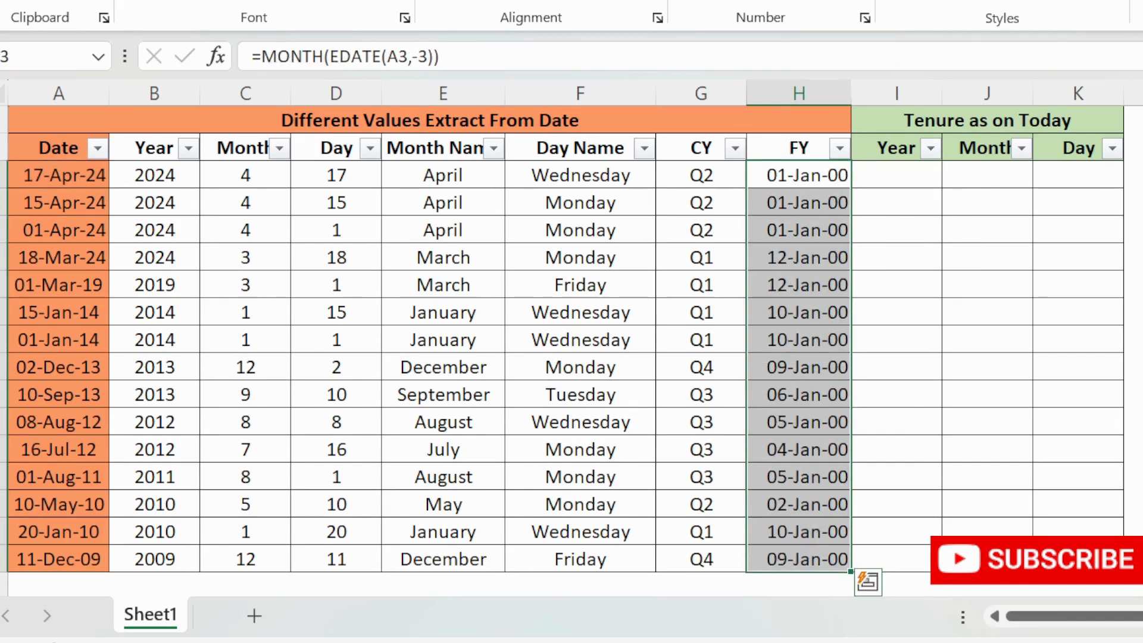
- Switch the FY values to a general number format and center-align the FY column
left_click(831, 0)
left_click(813, 3)
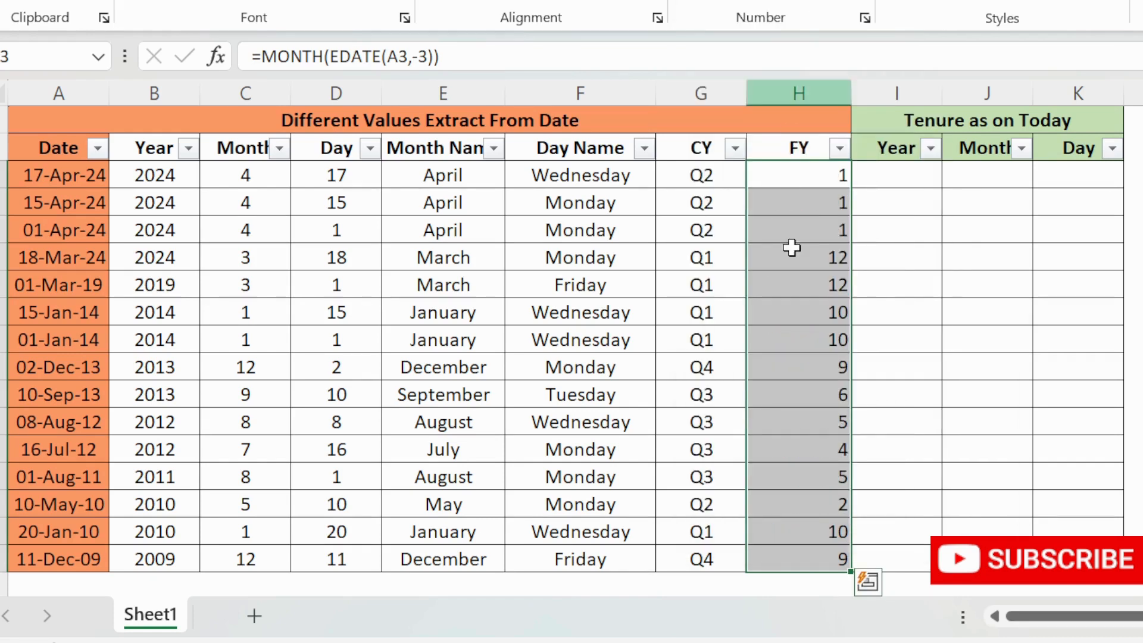
left_click(804, 174)
key("ctrl+shift+Down")
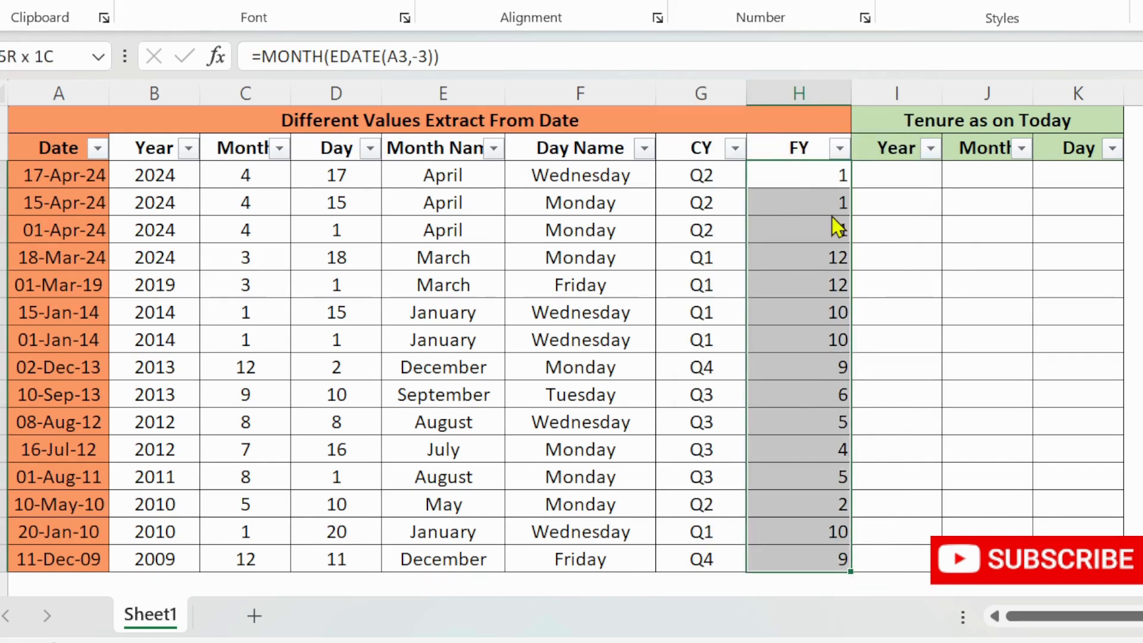
key("alt+h")
key("a")
key("c")
key("Down")
key("Up")
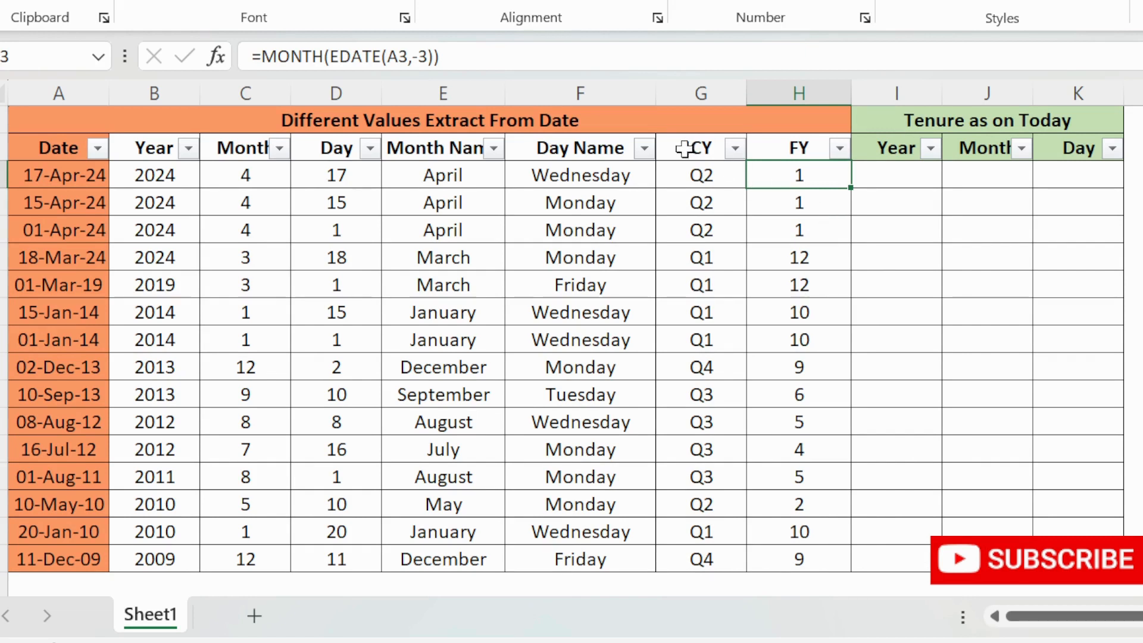
- Edit the first FY formula to divide by 3 and wrap it in ROUNDUP: =ROUNDUP(MONTH(EDATE(A3,-3))/3,)
left_click(489, 59)
type("/3")
key("Return")
key("Up")
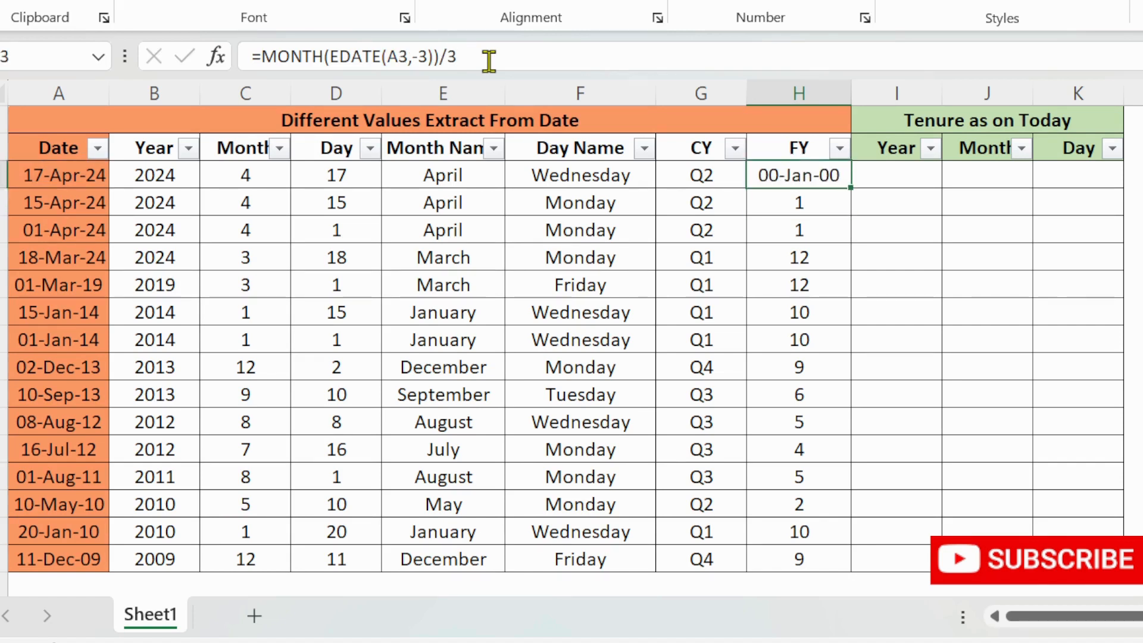
left_click(261, 57)
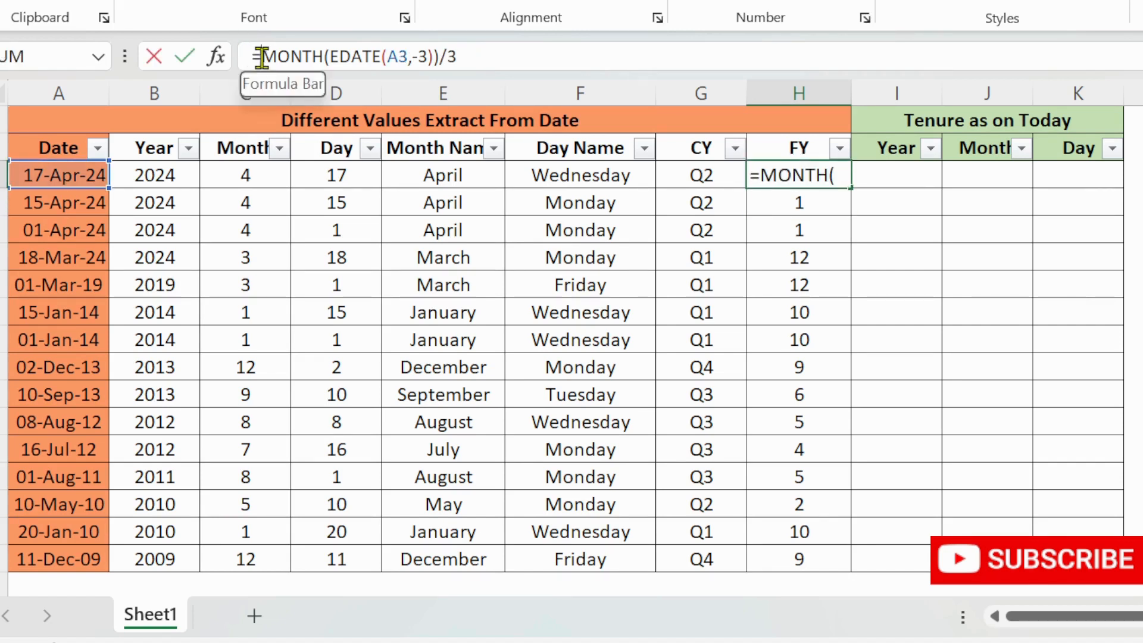
type("roun")
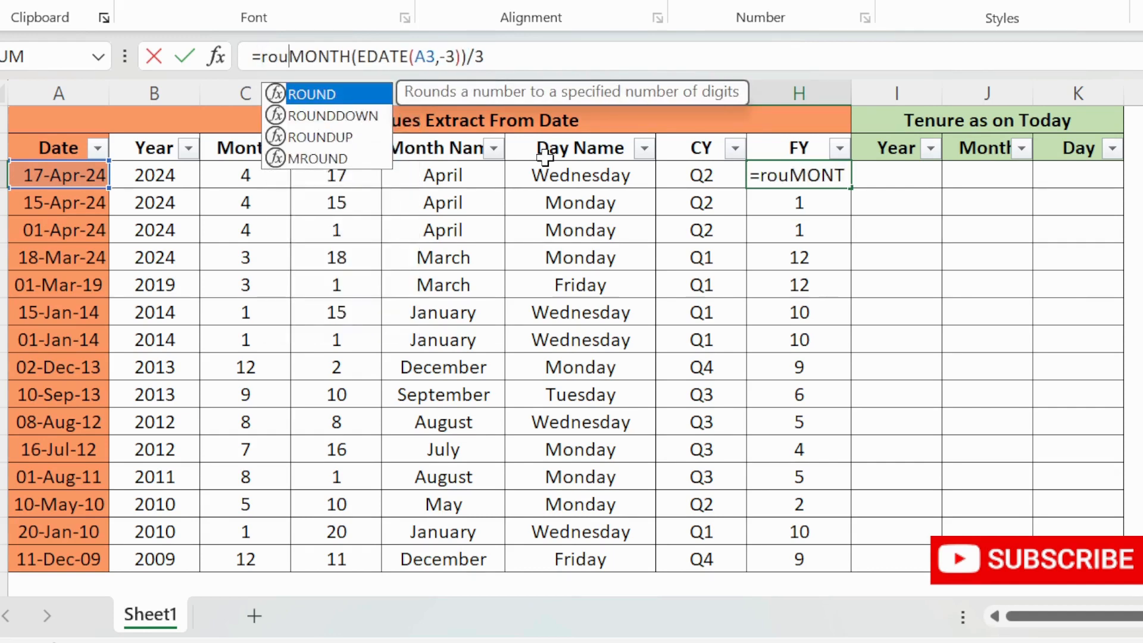
key("Down")
key("Down")
key("Tab")
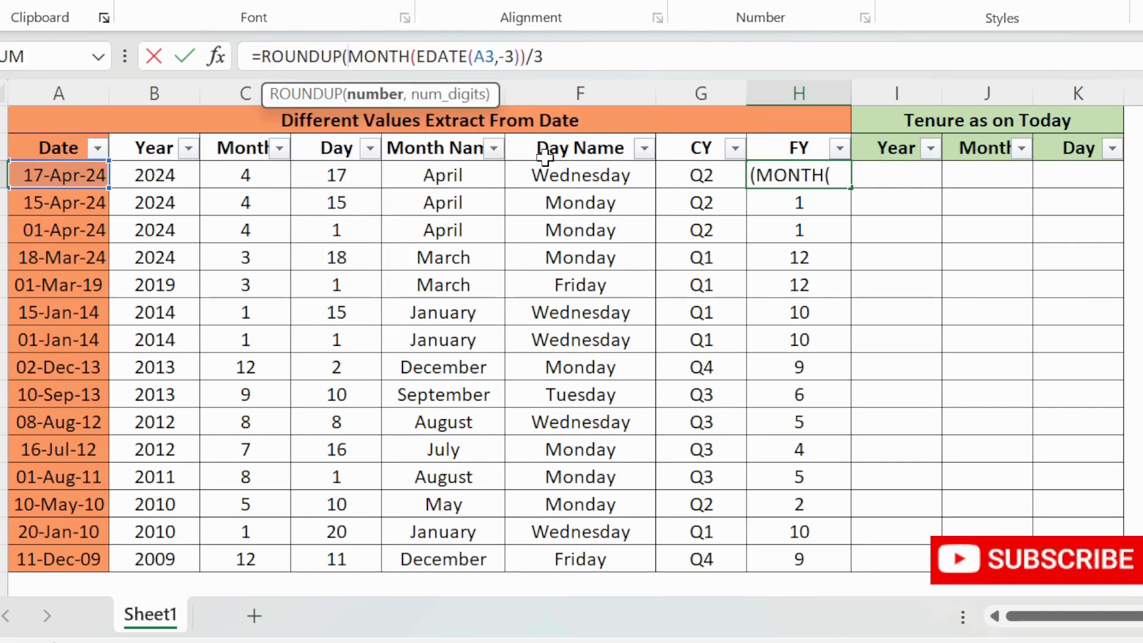
type(",0)")
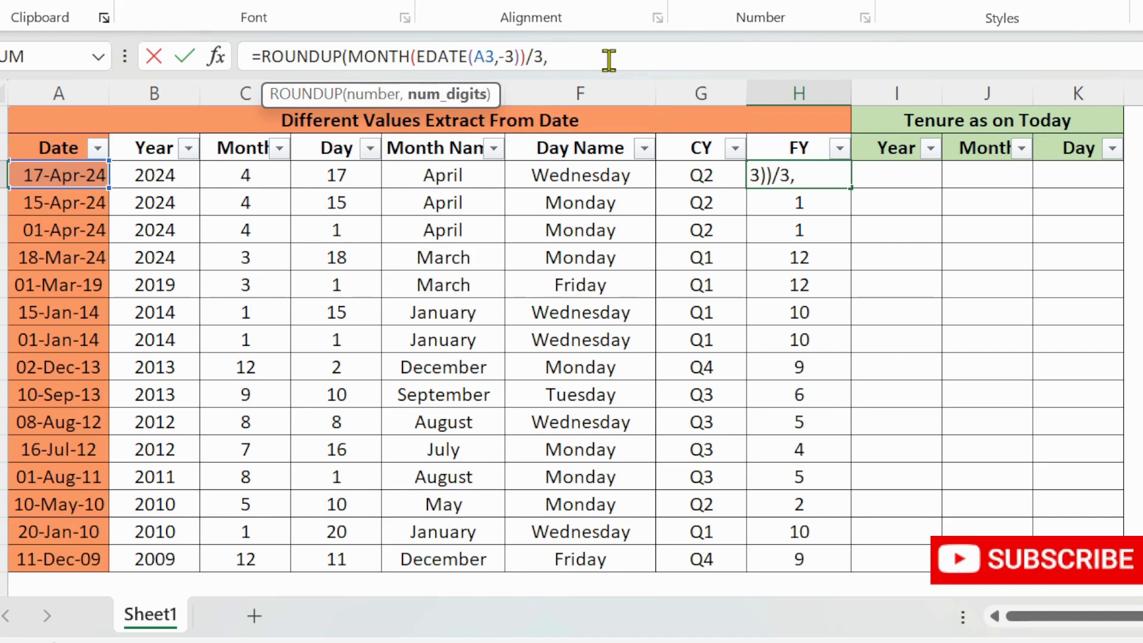
key("BackSpace")
key("BackSpace")
type(")")
key("Return")
left_click(828, 172)
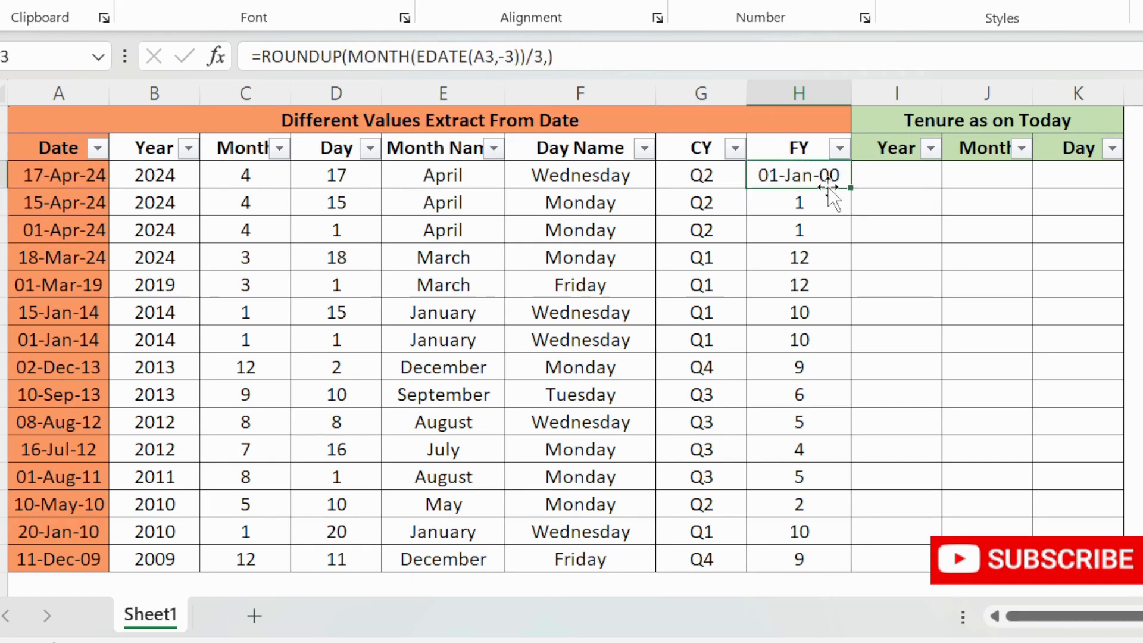
- Fill the ROUNDUP formula down the FY column and set the results to a general number format
double_click(851, 188)
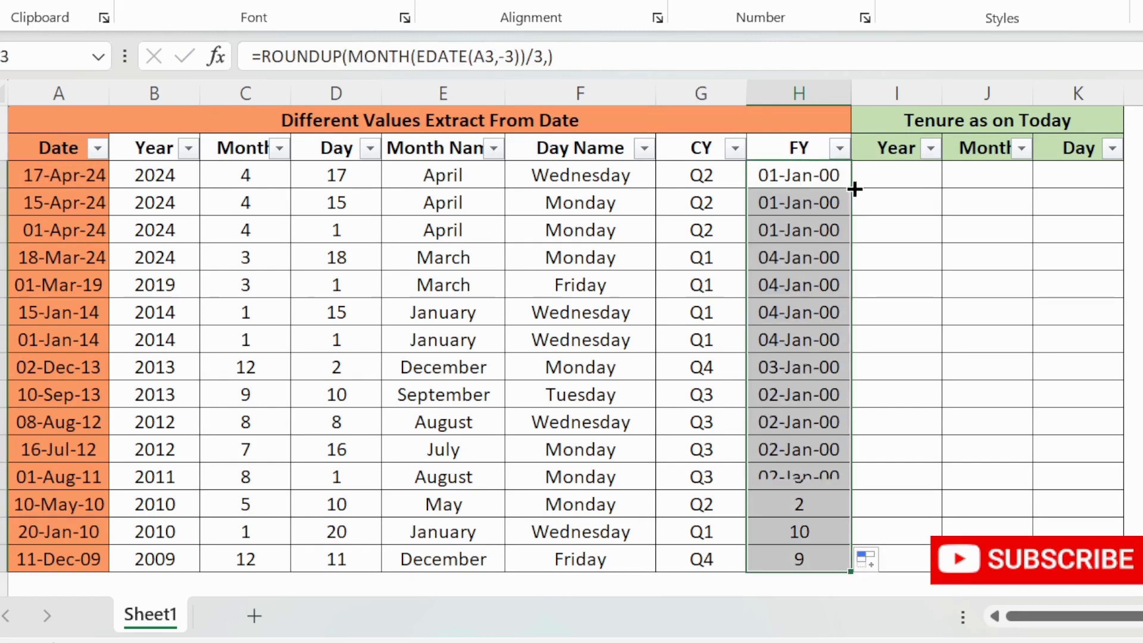
left_click(851, 0)
left_click(764, 3)
left_click(832, 186)
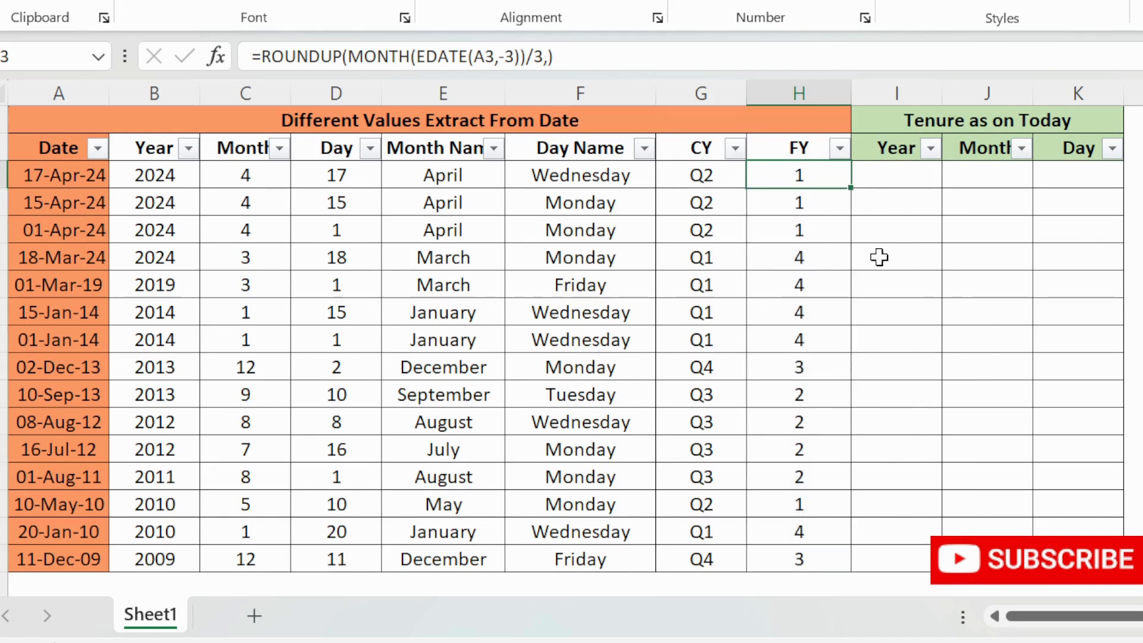
key("shift+Down")
key("shift+Down")
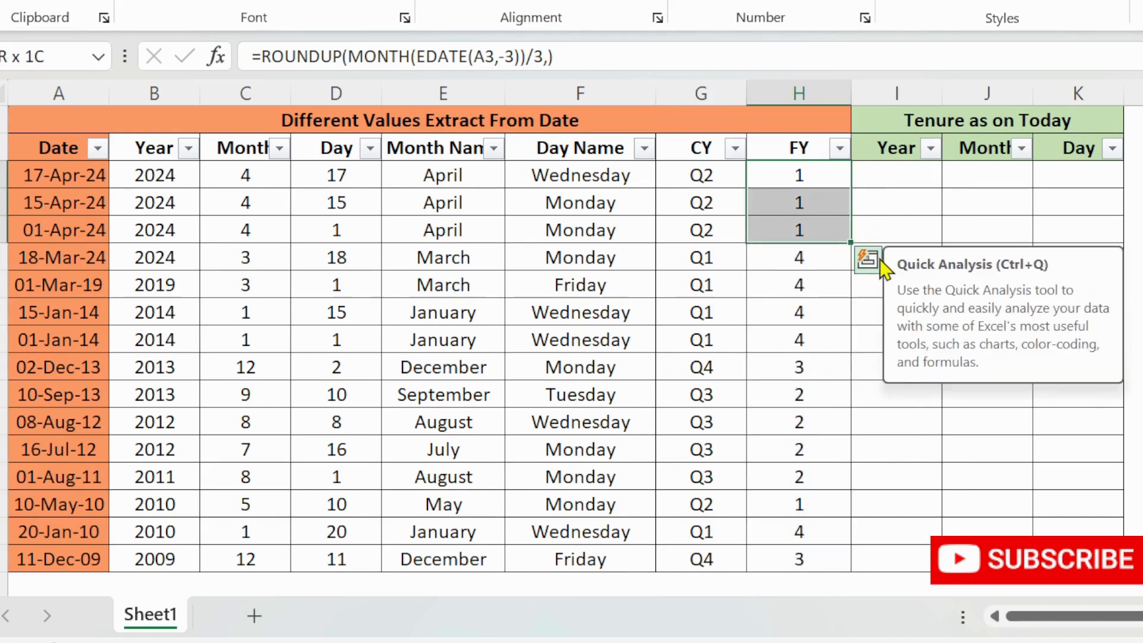
key("shift+Up")
key("shift+Up")
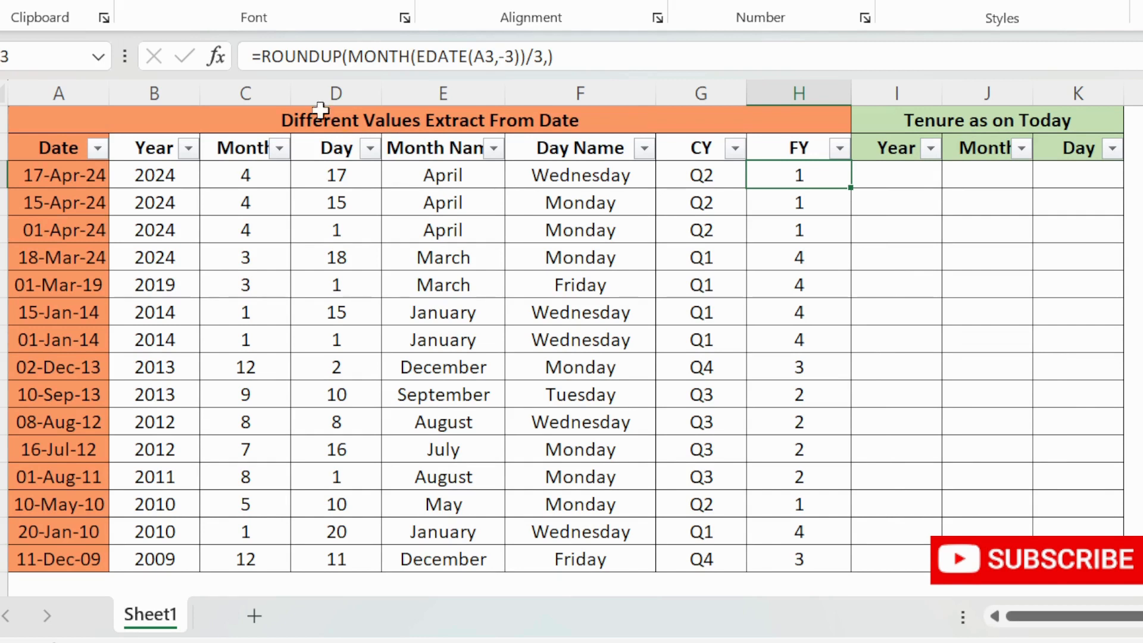
- Prefix the first FY formula with "Q"& to label quarters, then fill it down the FY column
left_click(262, 55)
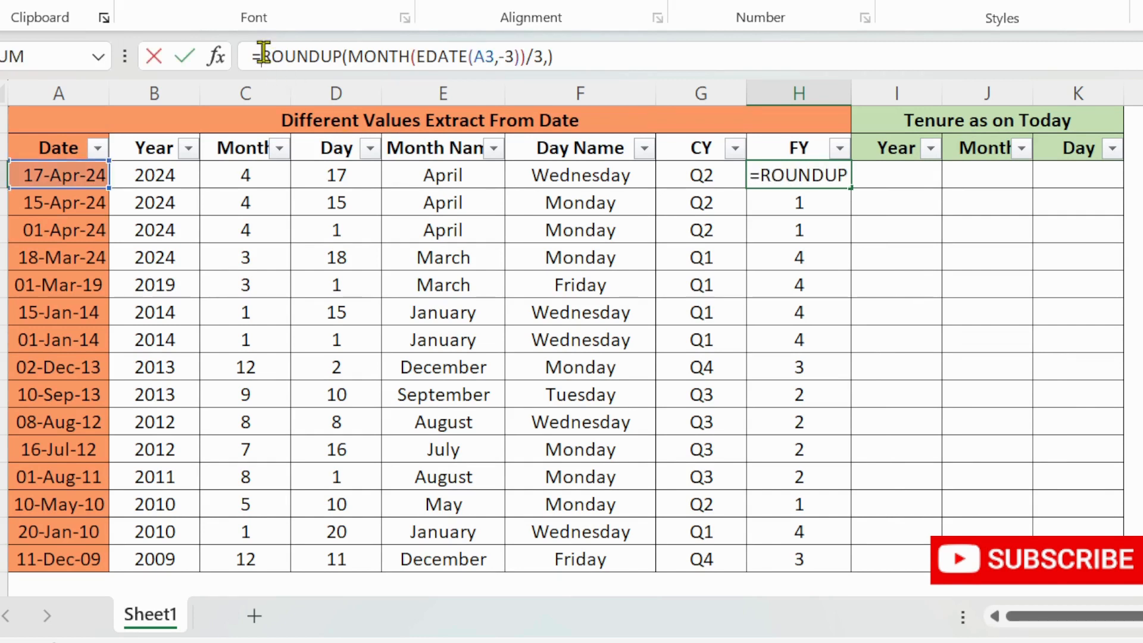
type("\"\"")
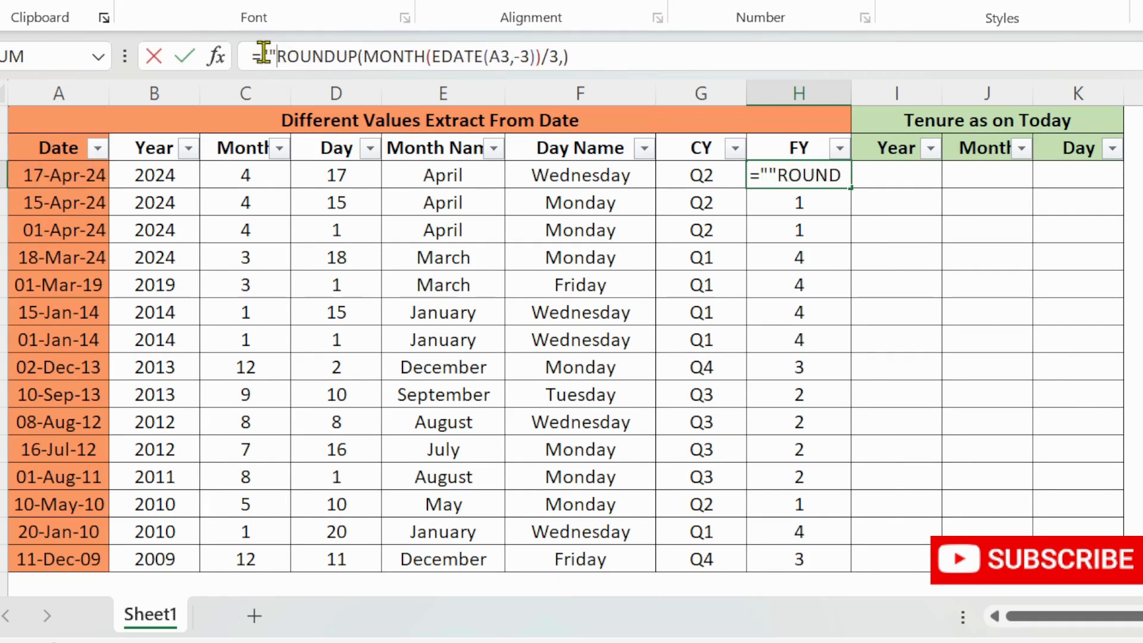
type("&")
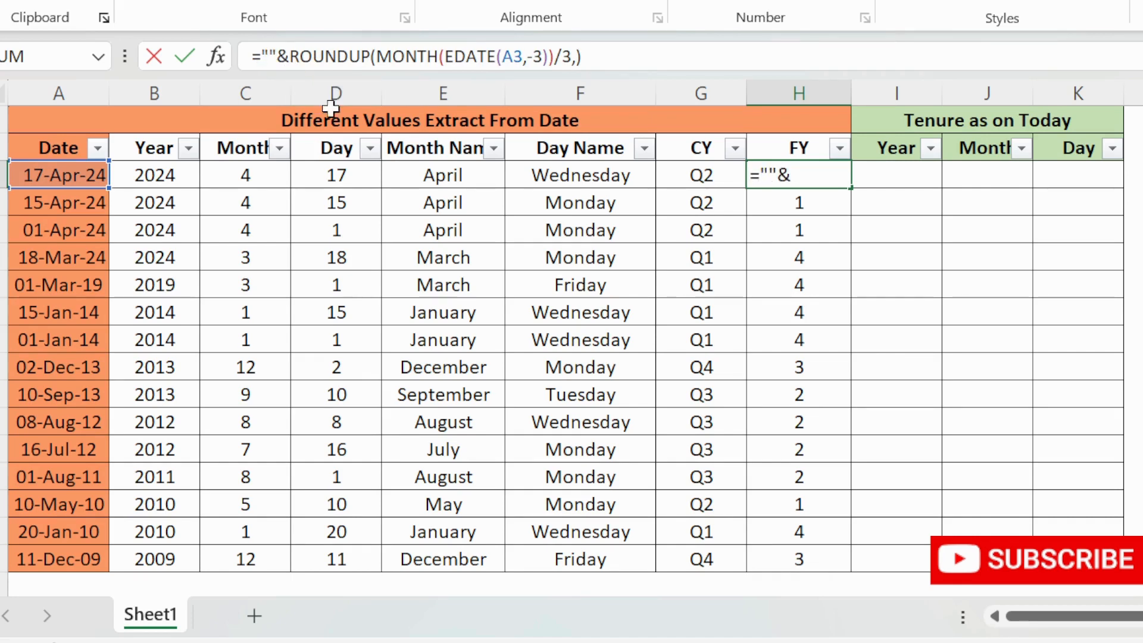
key("Left")
key("Left")
type("Q")
key("Return")
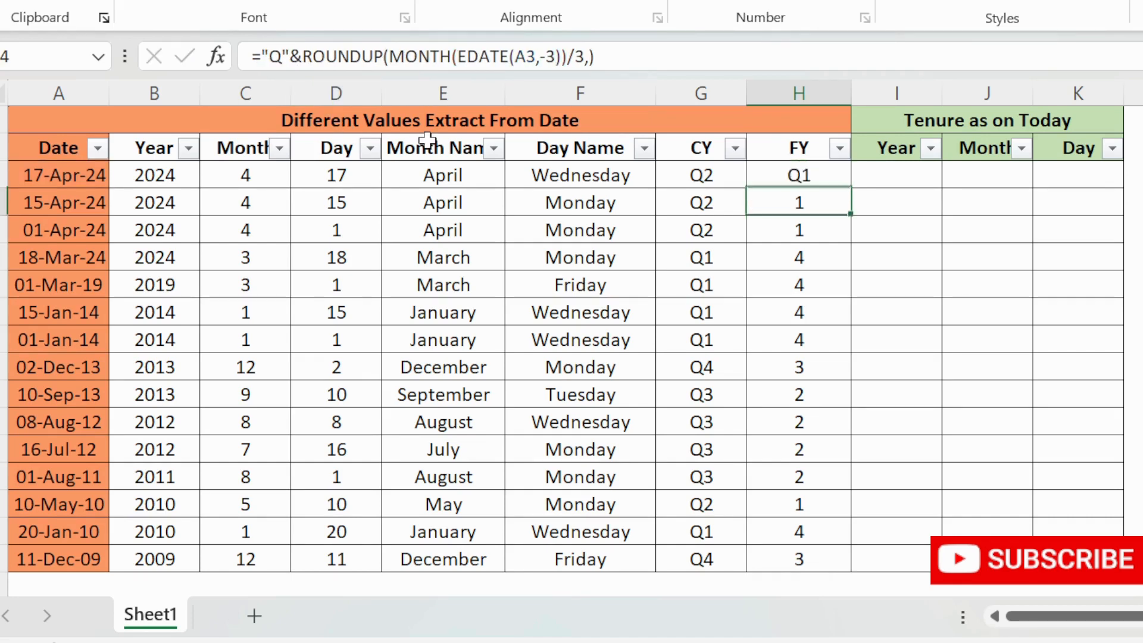
left_click(827, 178)
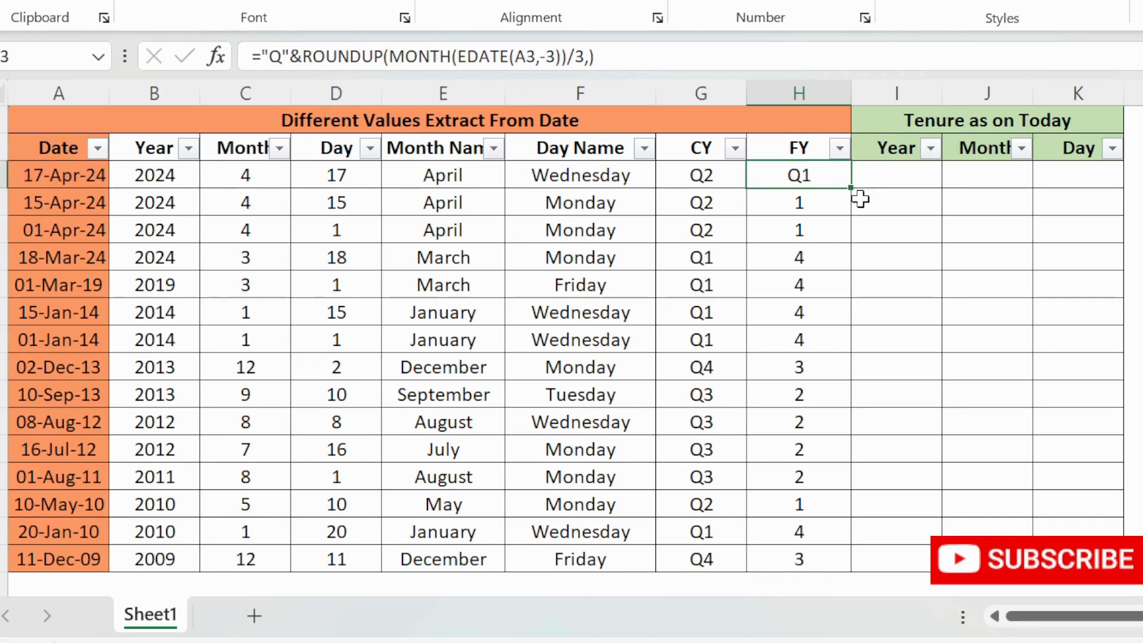
double_click(851, 188)
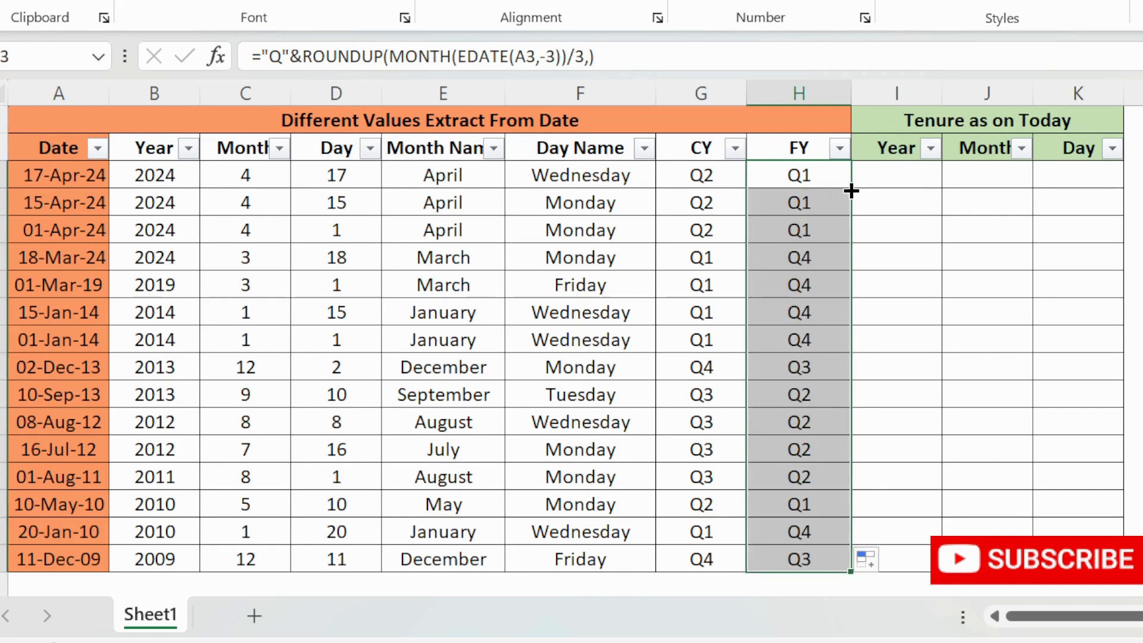
- Filter the FY column to show only Q4 rows
left_click(700, 233)
left_click(839, 148)
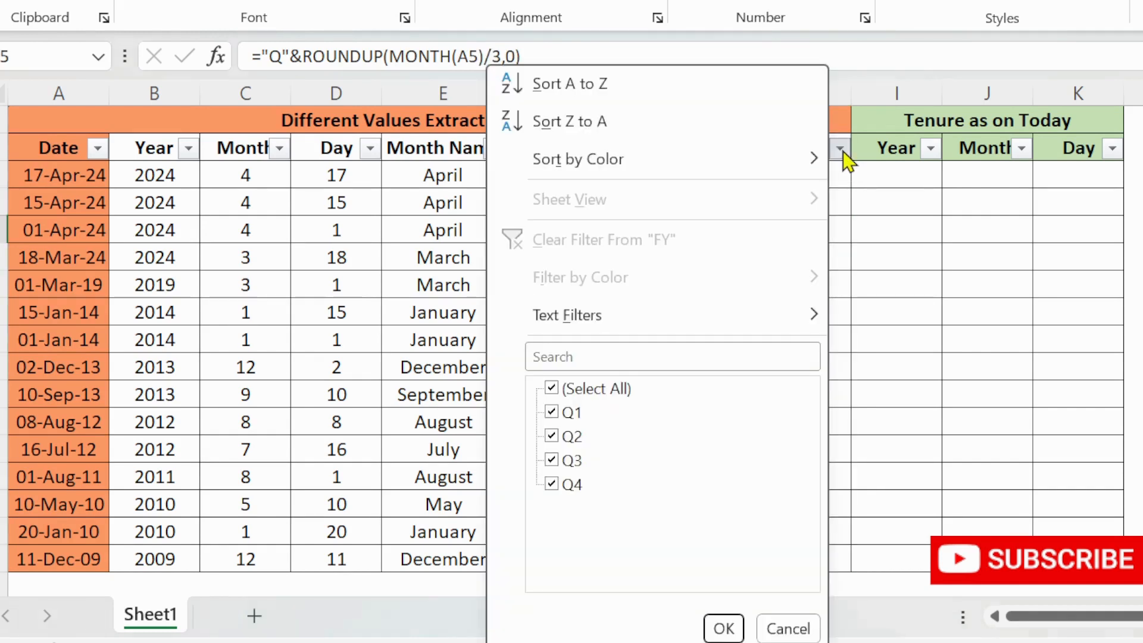
left_click(560, 390)
left_click(552, 483)
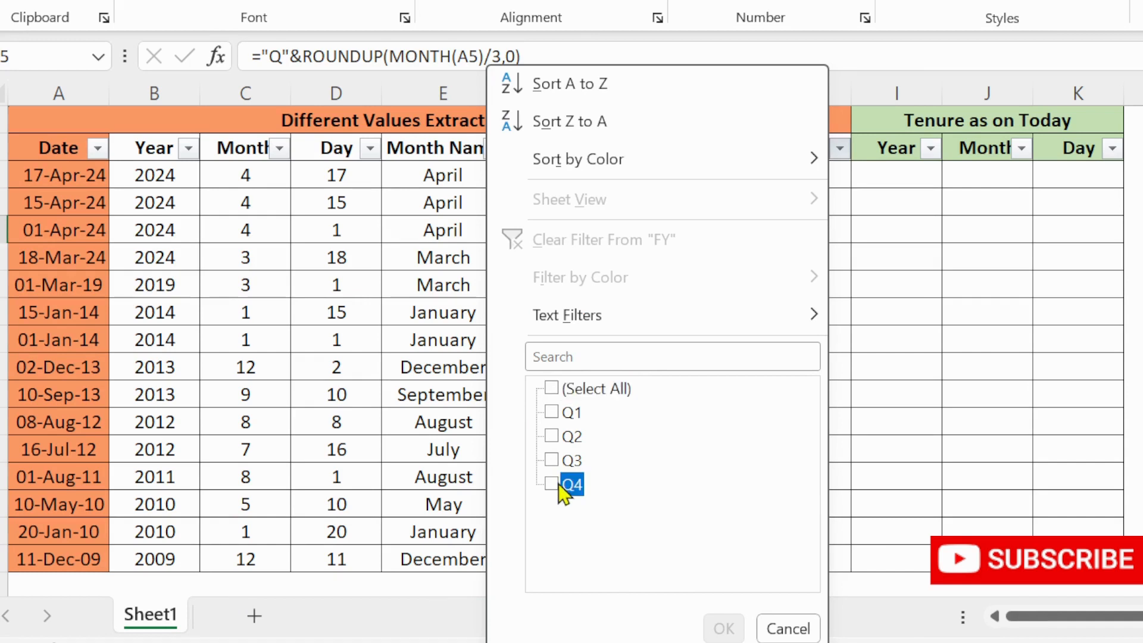
left_click(723, 627)
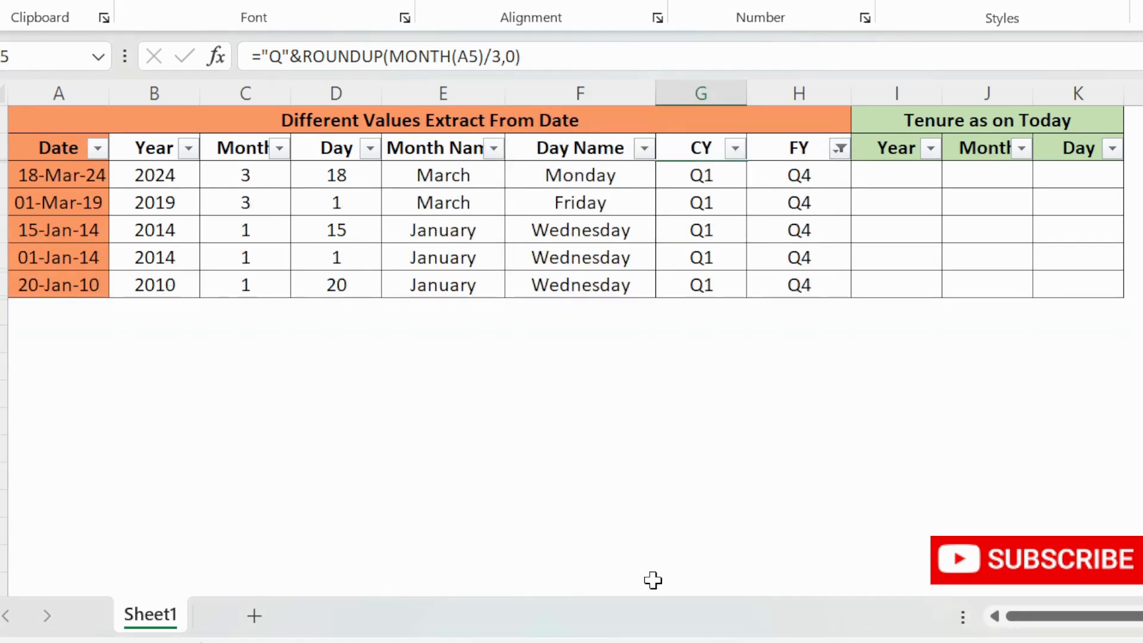
- Select the filtered dates in the Date column to review them
left_click(95, 197)
left_click(89, 177)
left_click(75, 255)
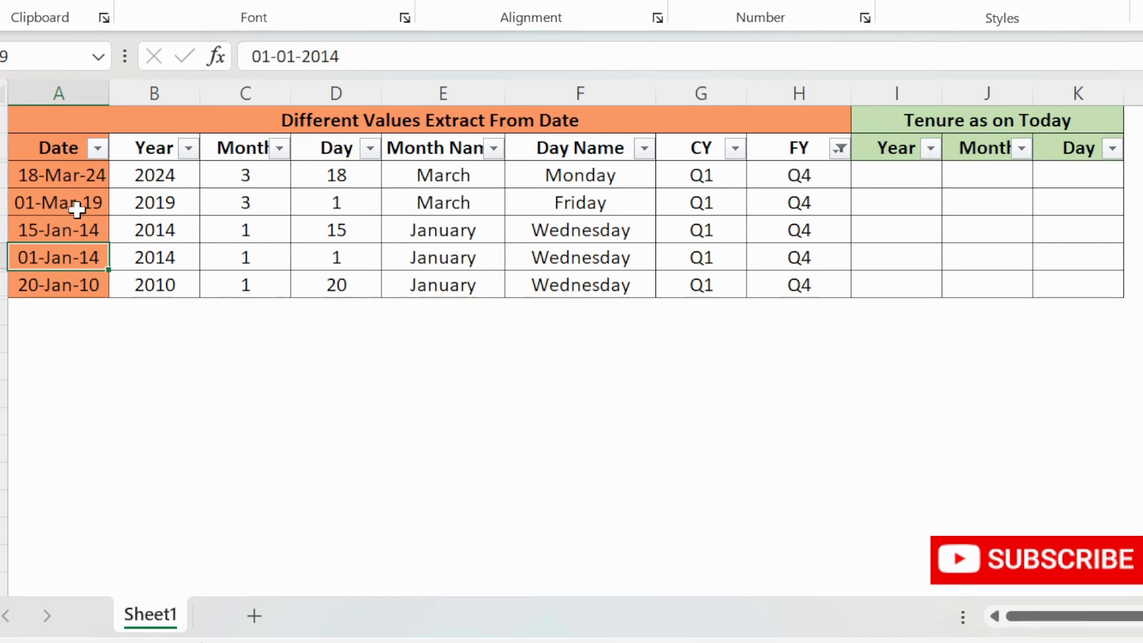
left_click_drag(69, 176, 70, 287)
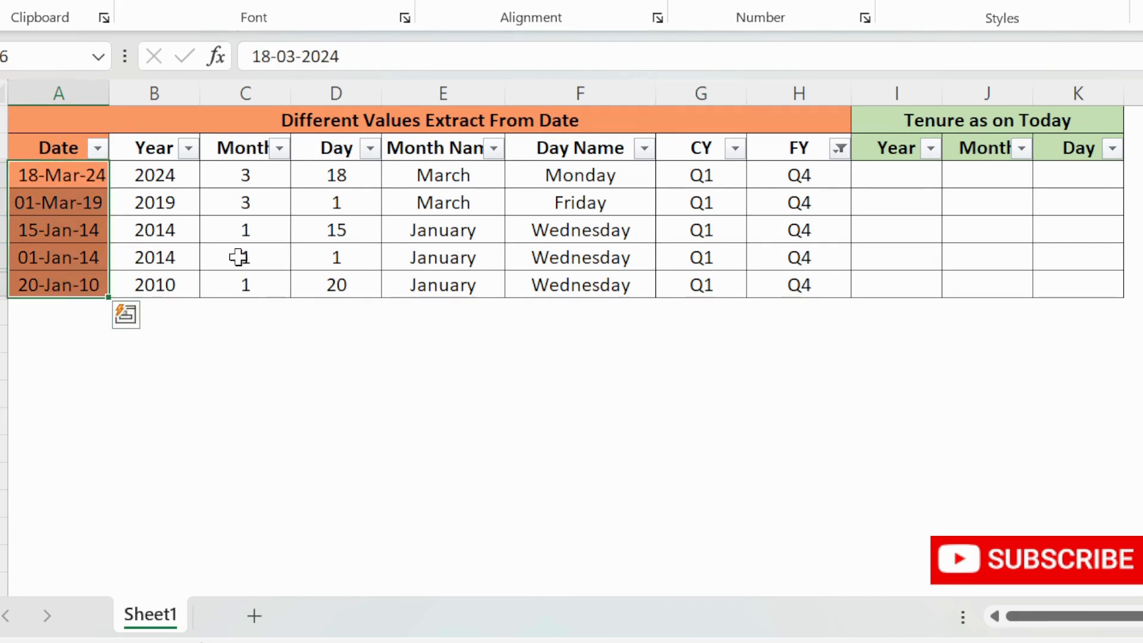
- Change the FY column filter to show only Q1 rows
left_click(840, 148)
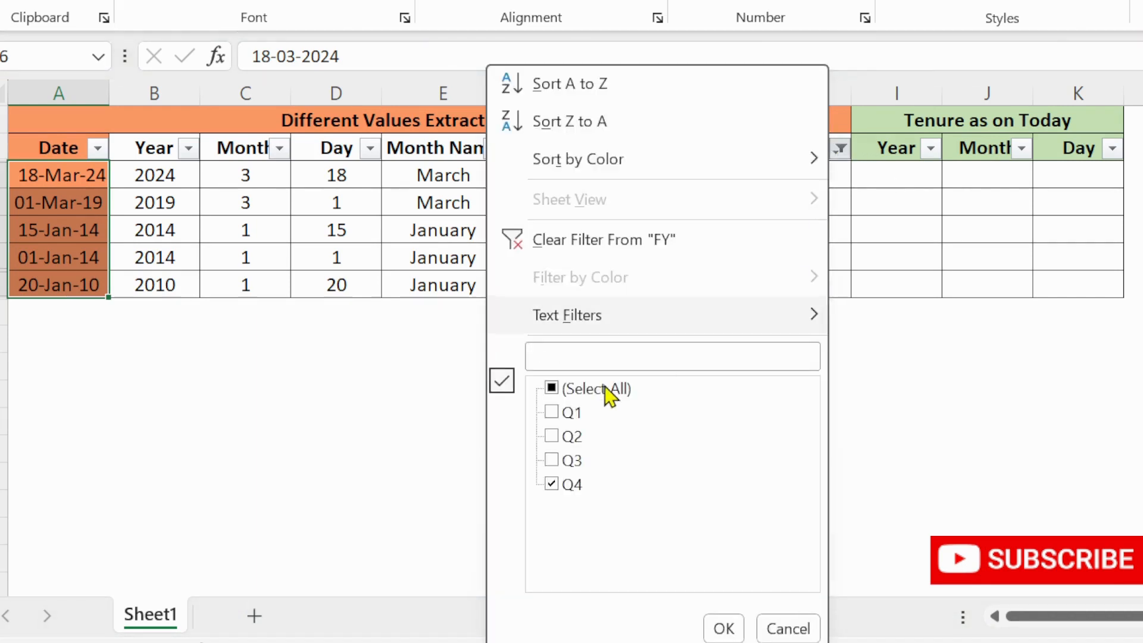
left_click(564, 391)
left_click(565, 391)
left_click(563, 412)
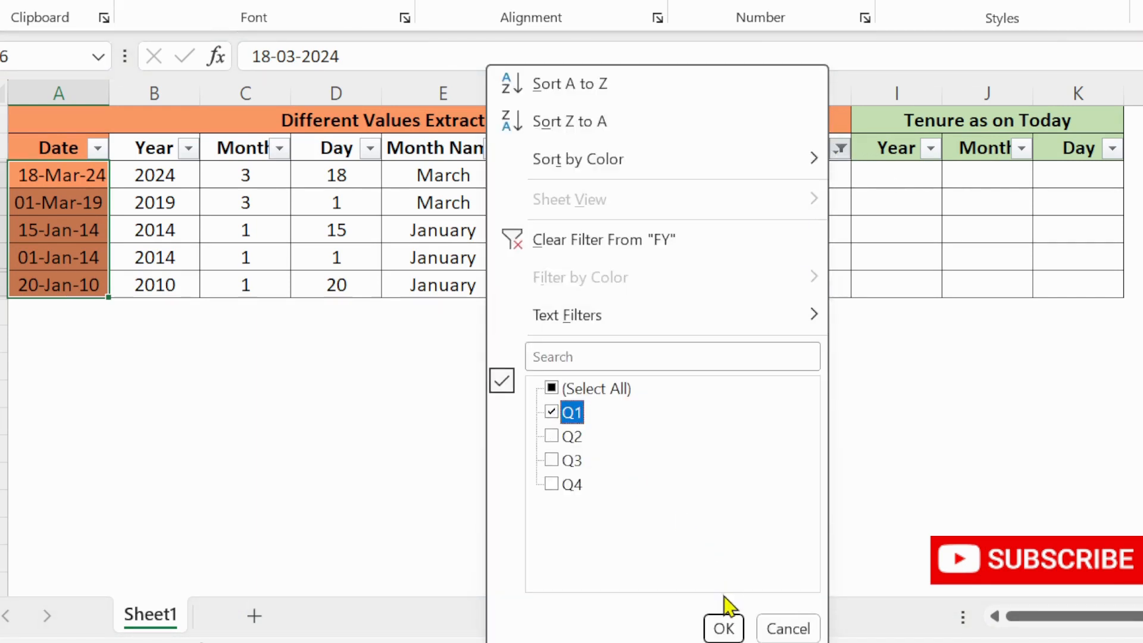
left_click(724, 628)
left_click(57, 265)
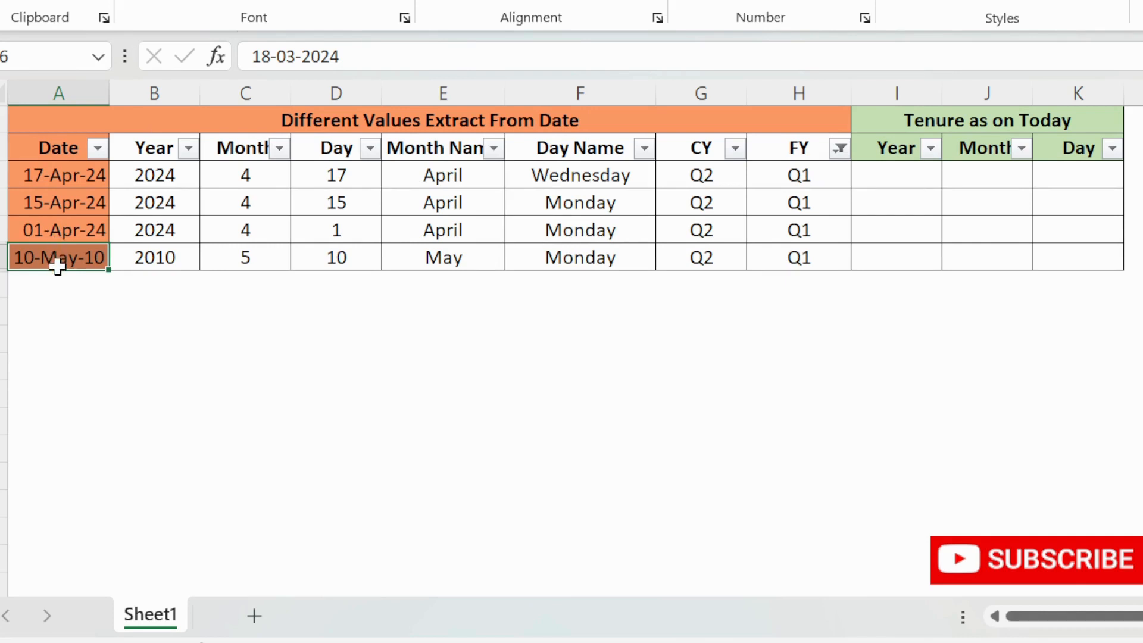
- Clear the FY column filter so all quarters are shown again
left_click(840, 149)
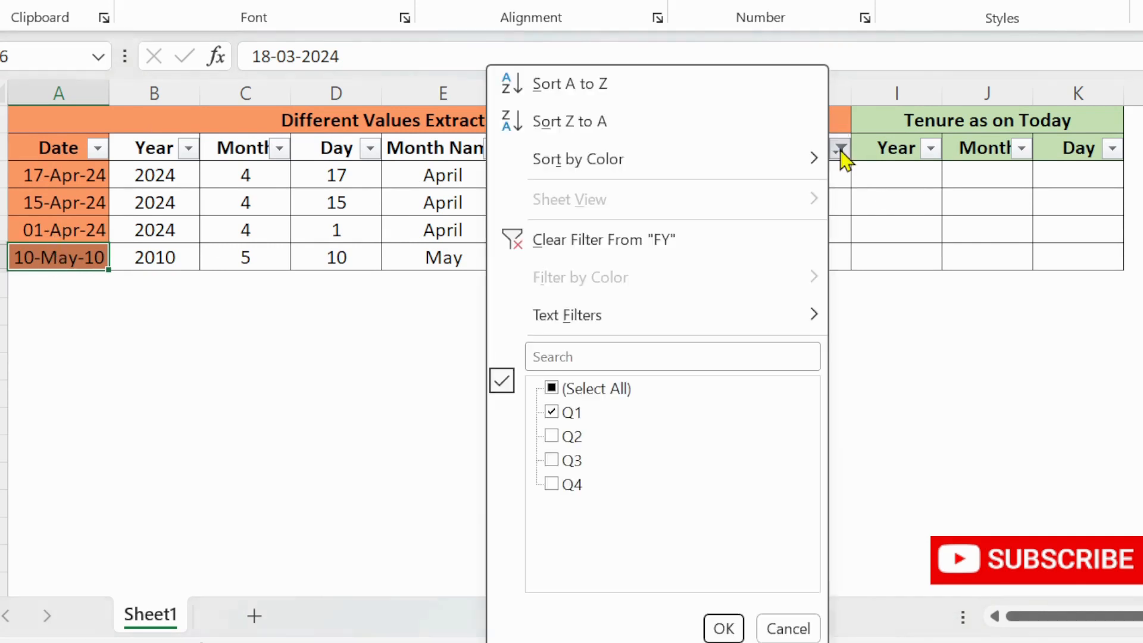
left_click(564, 390)
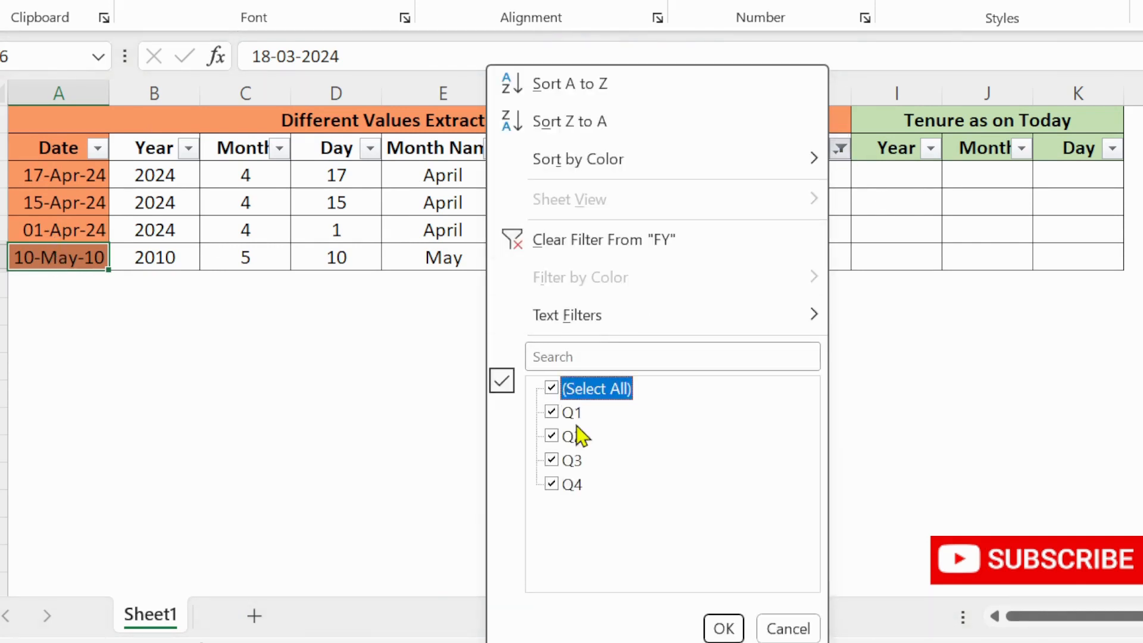
left_click(723, 627)
left_click(817, 237)
- Turn off the filter buttons on the table's header row
key("ctrl+Up")
key("Down")
key("Right")
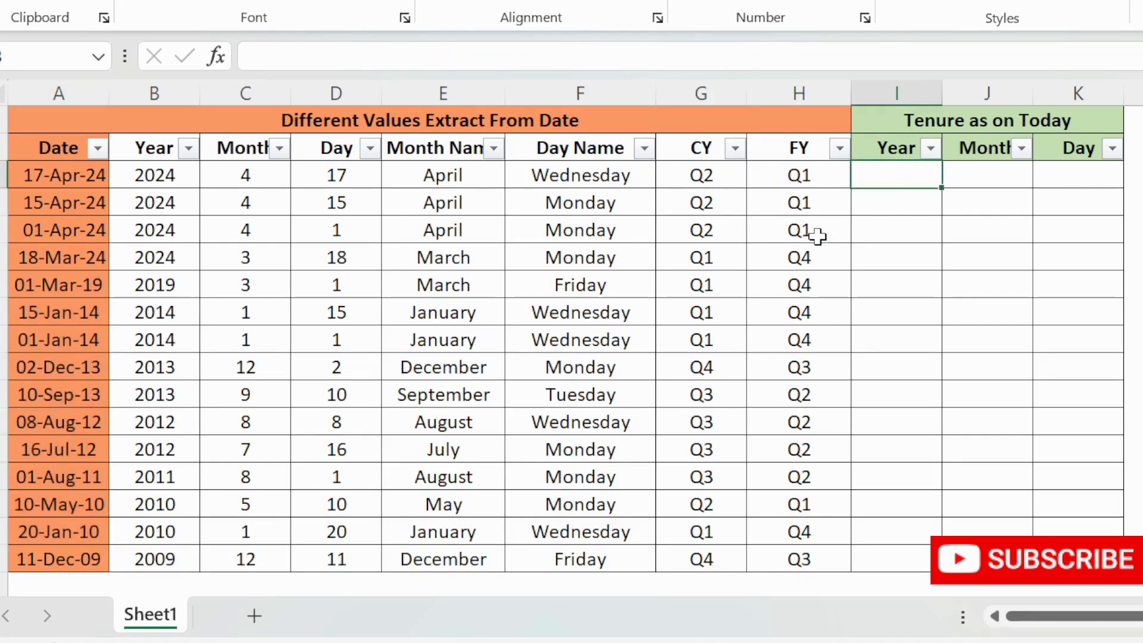
key("Up")
key("Up")
key("Left")
key("Right")
key("Down")
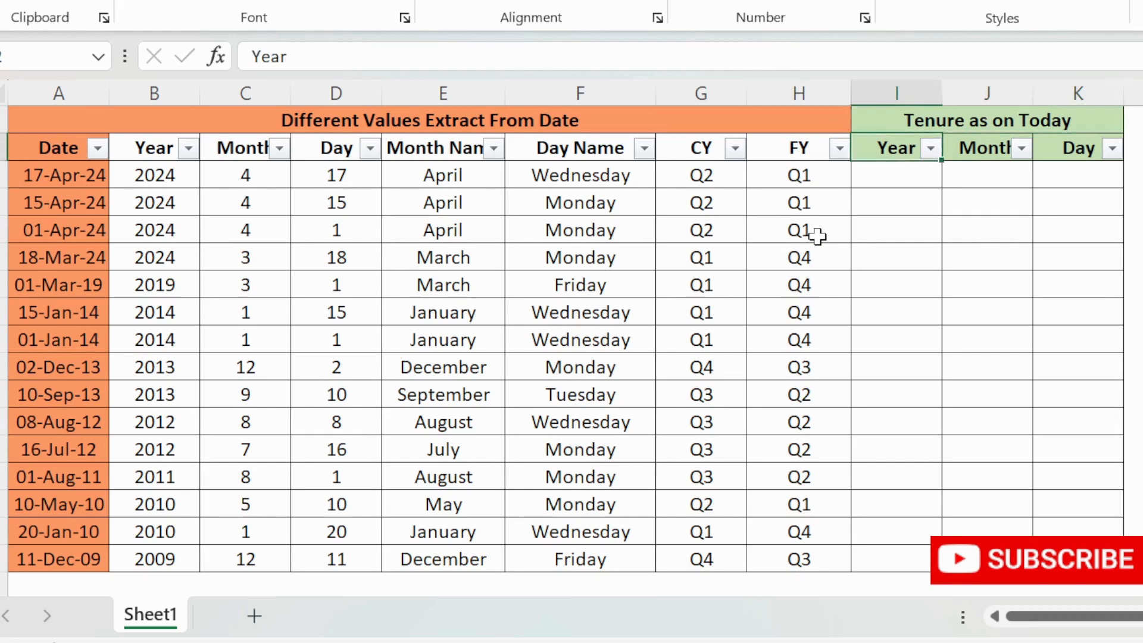
key("shift+space")
key("alt+a")
key("t")
key("Down")
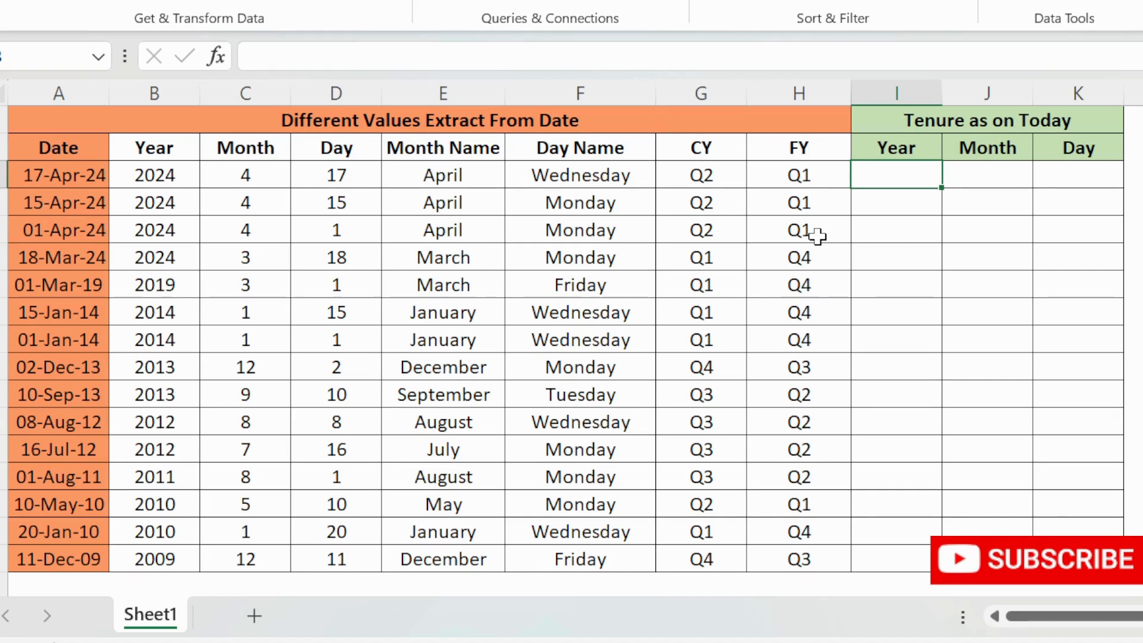
- Enter =DATEDIF(A3,TODAY(),"Y") in the first Year cell under Tenure as on Today
type("=dated")
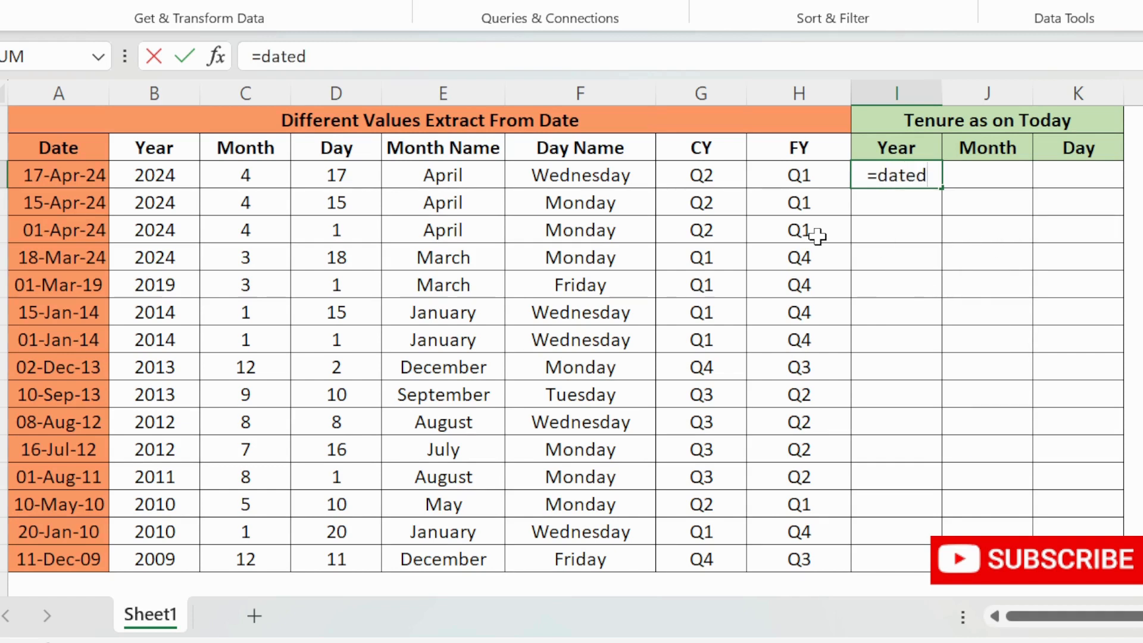
key("BackSpace")
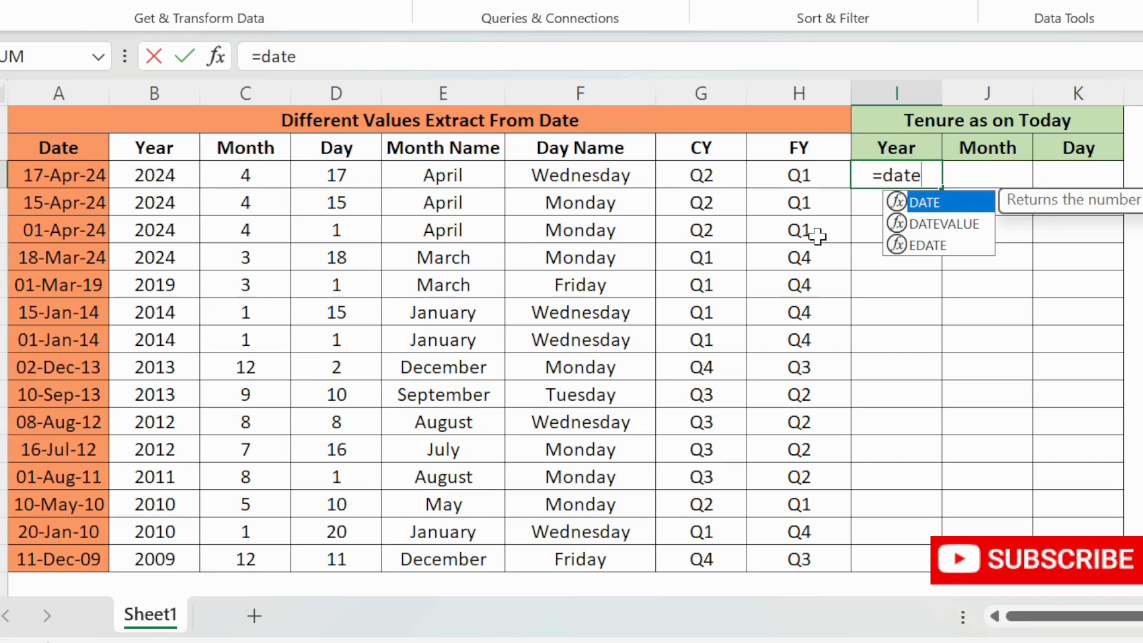
type("d")
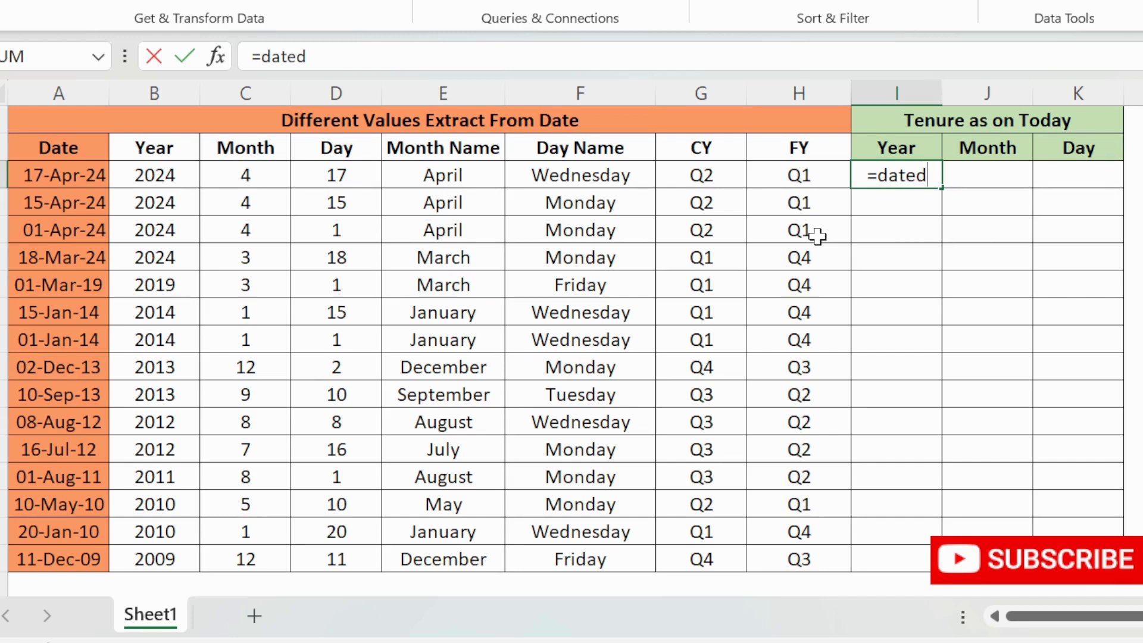
type("if")
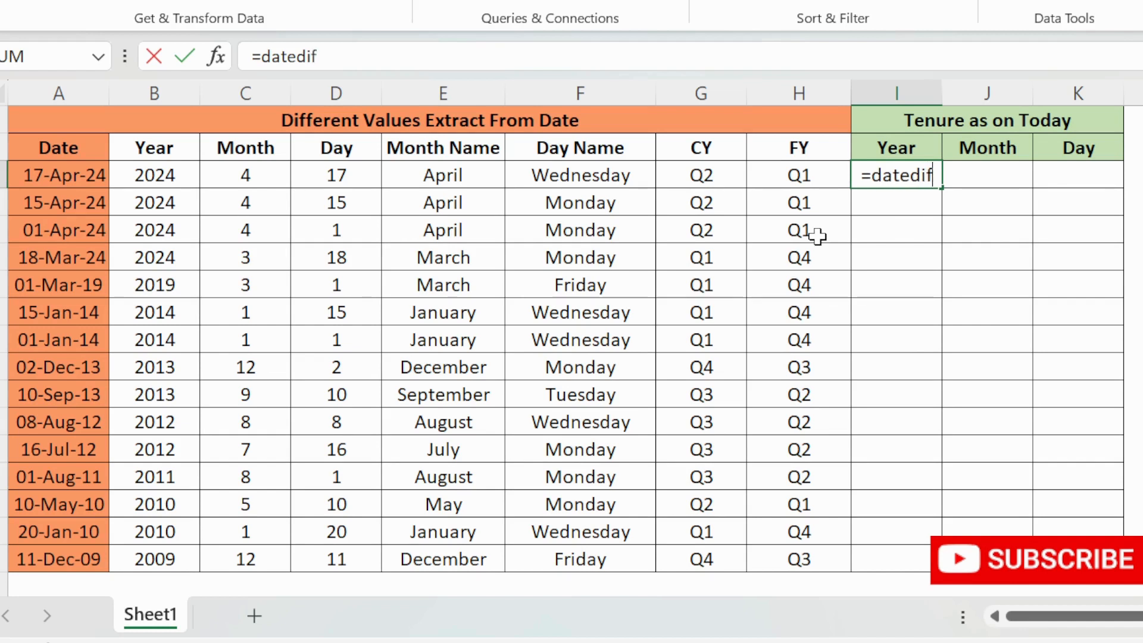
type("(")
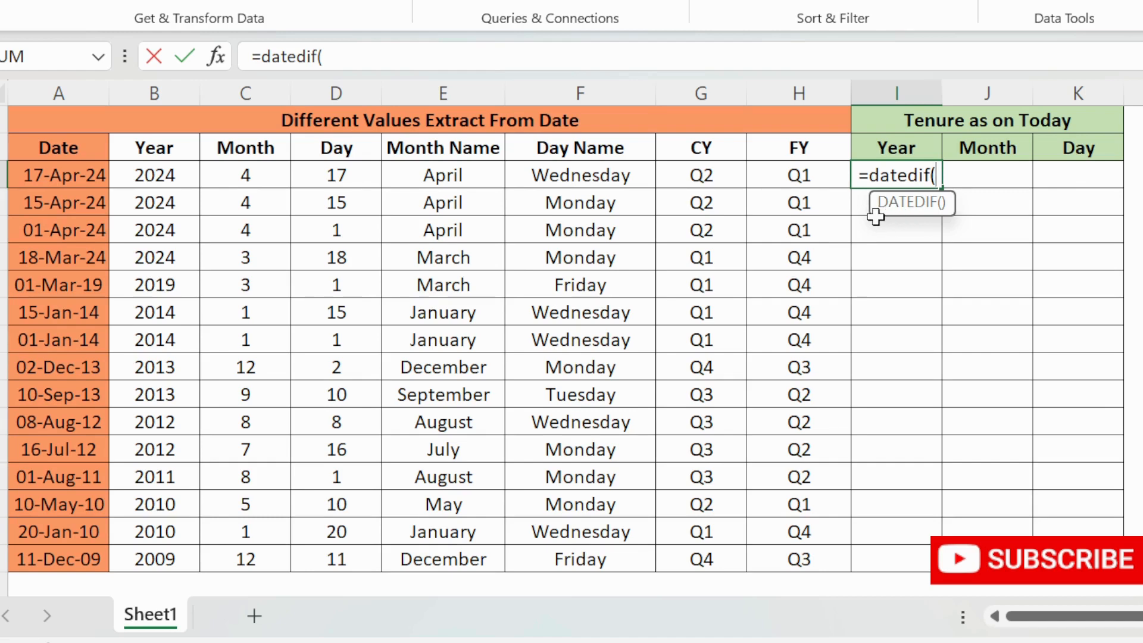
left_click(30, 181)
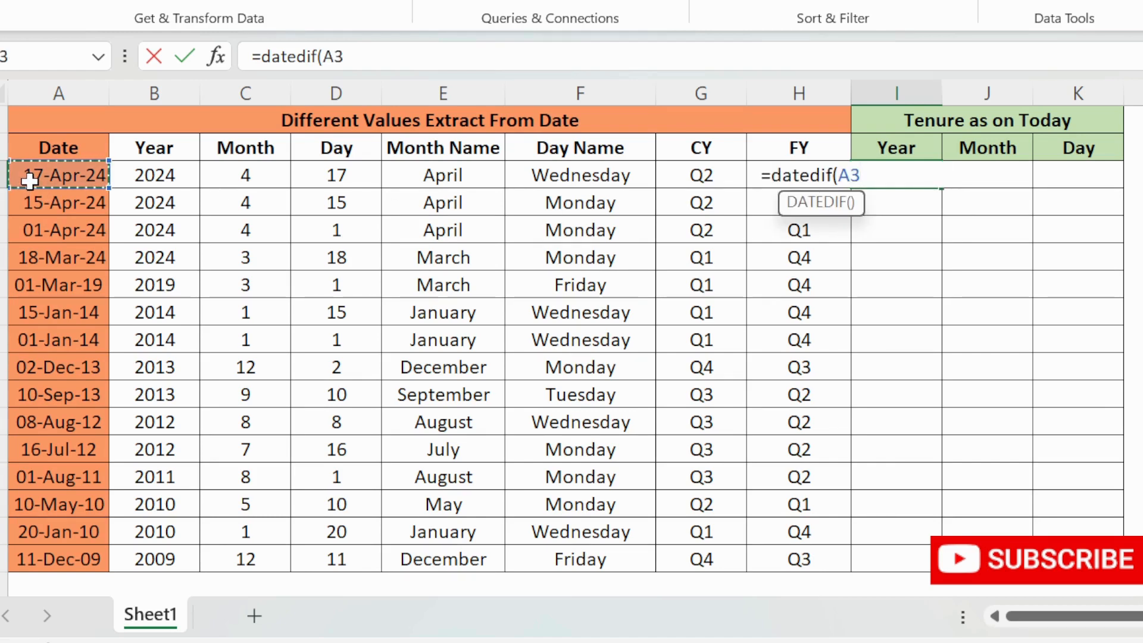
type(",to")
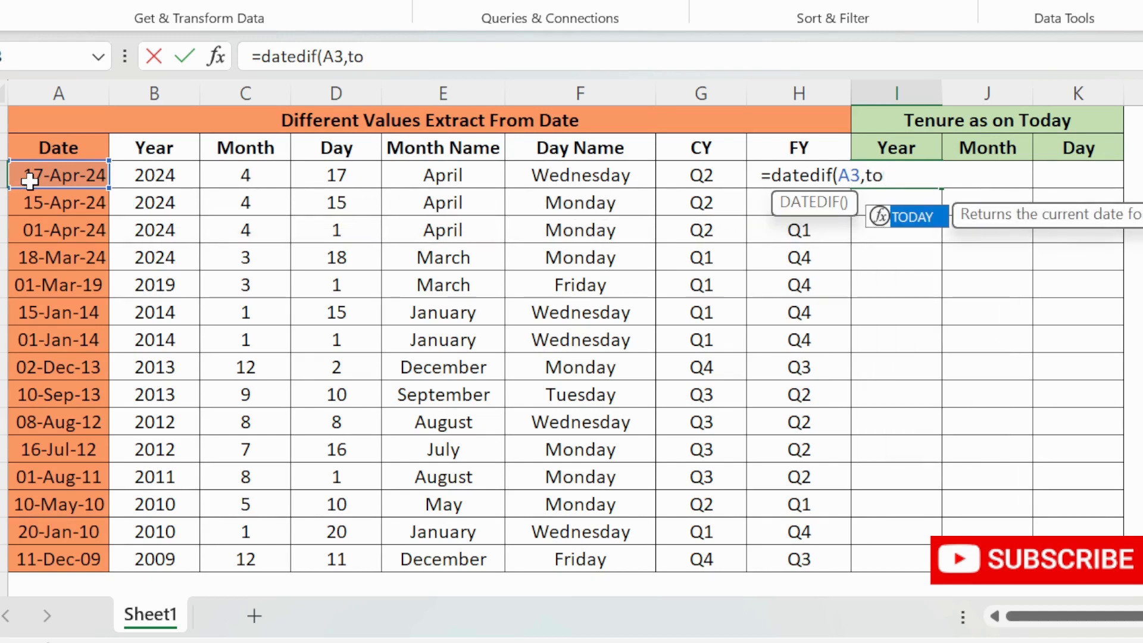
key("Tab")
type(")")
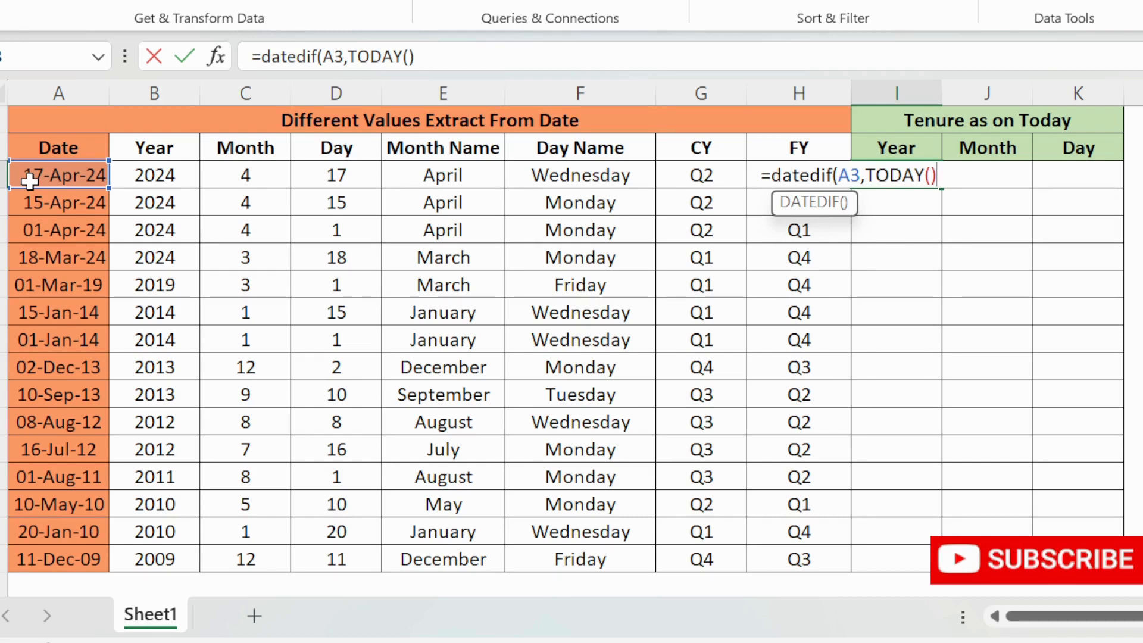
type(",\"Y\")")
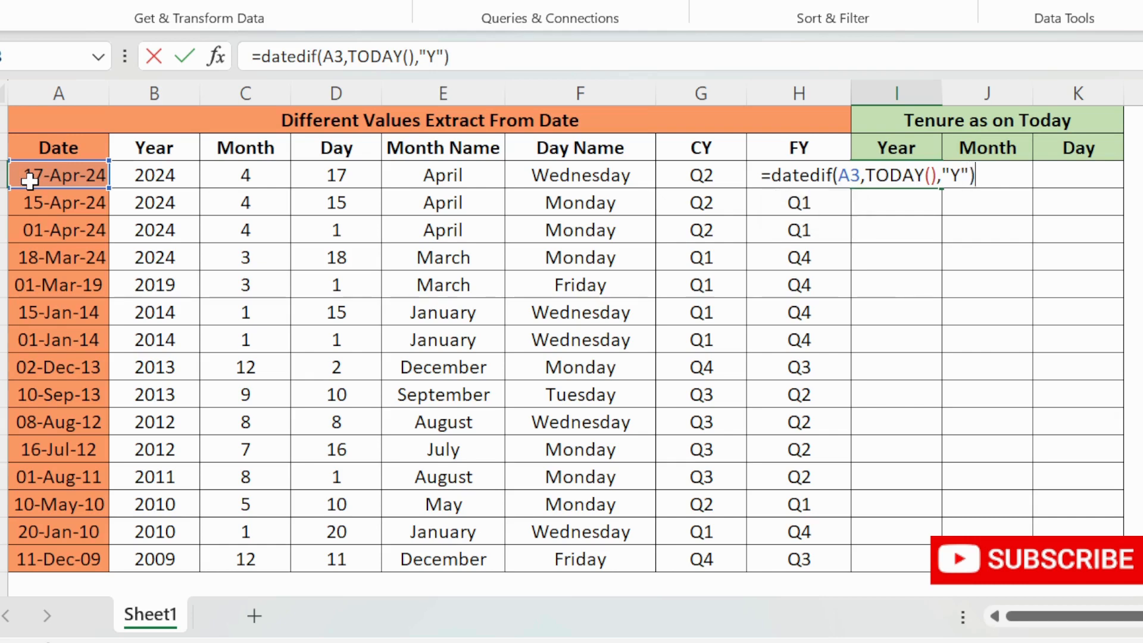
key("Return")
- Copy the Year tenure formula down the rest of the Year column
key("Up")
key("ctrl+c")
key("shift+Down")
key("shift+Down")
key("shift+Down")
key("shift+Down")
key("shift+Down")
key("shift+Down")
key("shift+Down")
key("shift+Down")
key("shift+Down")
key("shift+Down")
key("shift+Down")
key("shift+Down")
key("shift+Down")
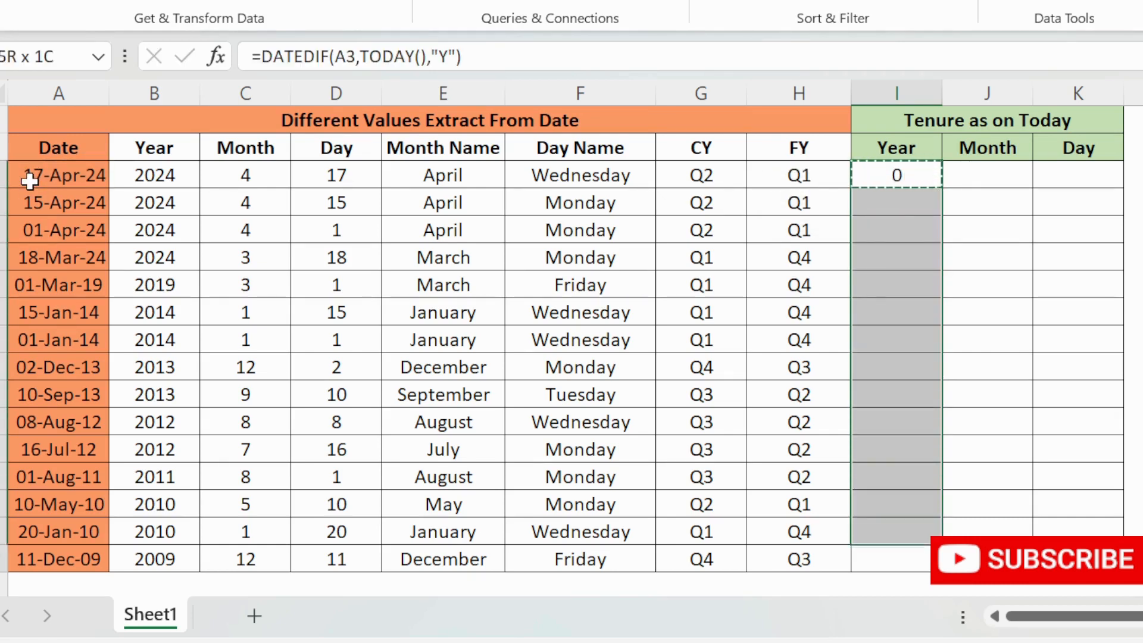
key("ctrl+v")
- Examine the 01-Mar-19 row's date against its Year tenure result
key("Down")
key("Down")
key("Down")
key("Down")
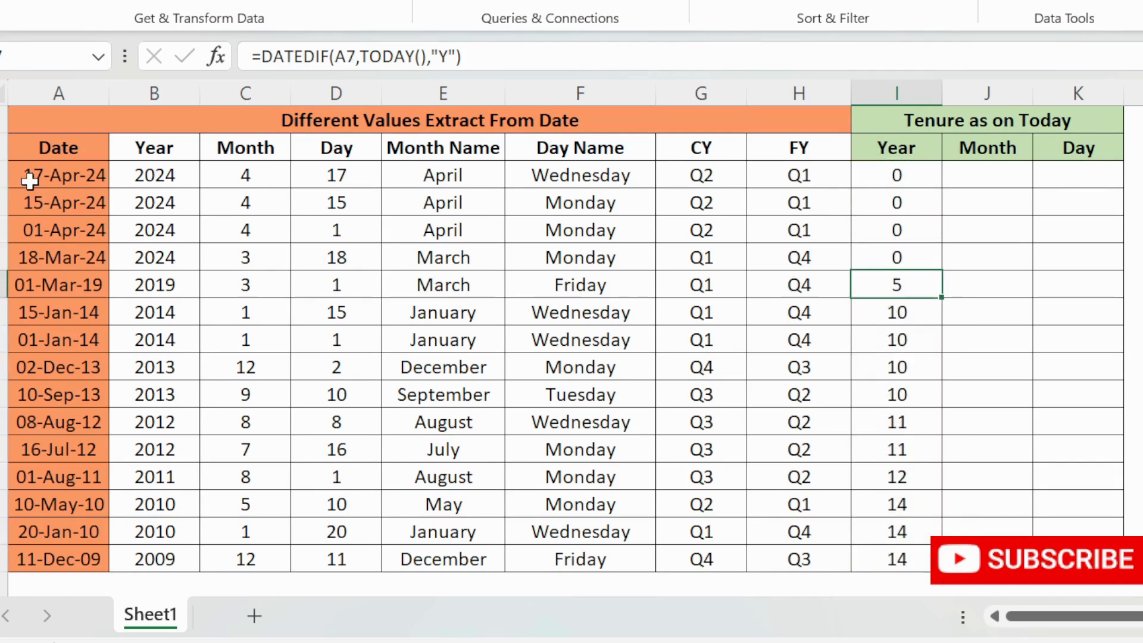
key("Left")
key("Home")
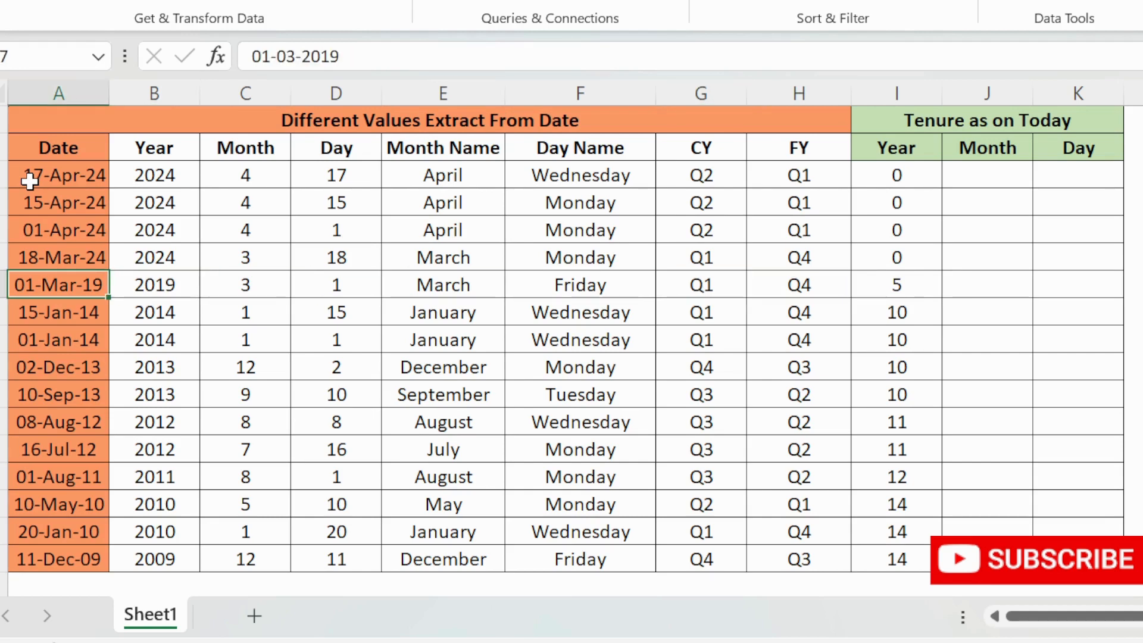
key("Right")
key("Right")
key("Right")
key("Left")
key("Left")
key("Left")
key("Right")
key("Right")
key("Right")
key("Right")
key("Right")
key("Right")
key("Right")
key("Right")
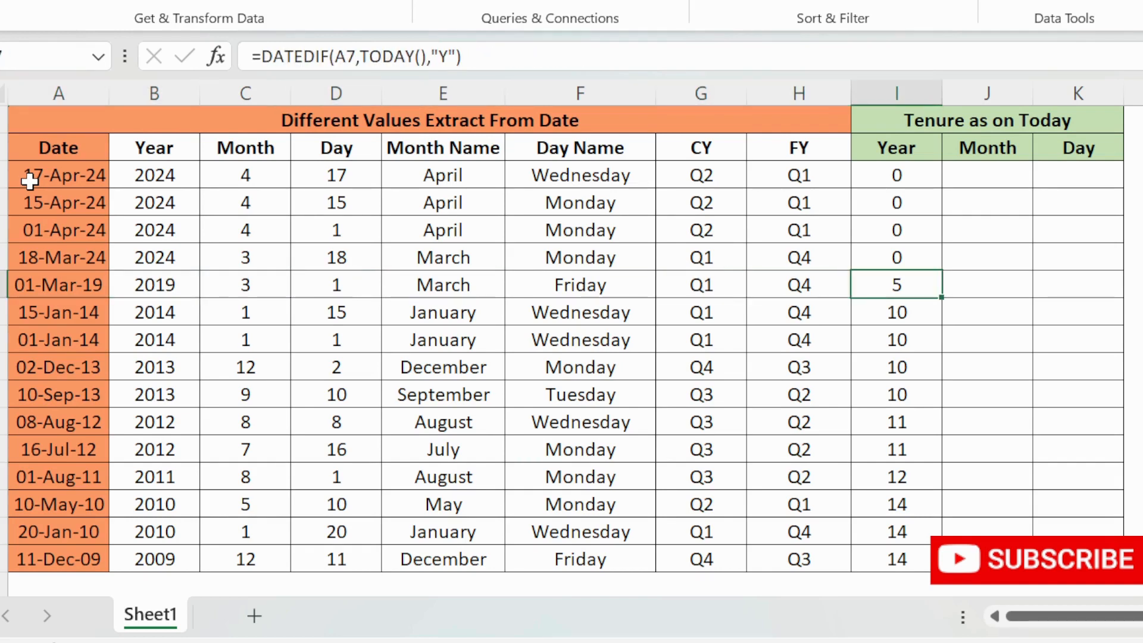
key("ctrl+Up")
key("Down")
key("Down")
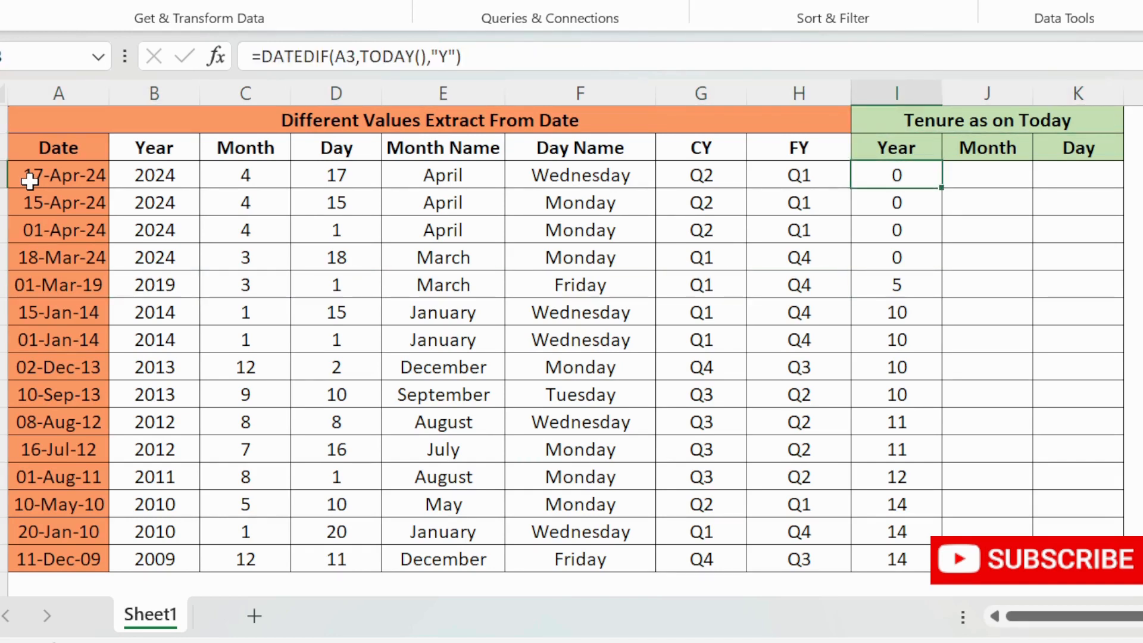
- Enter =DATEDIF(A3,TODAY(),"YM") in the first Month cell under Tenure as on Today
key("Right")
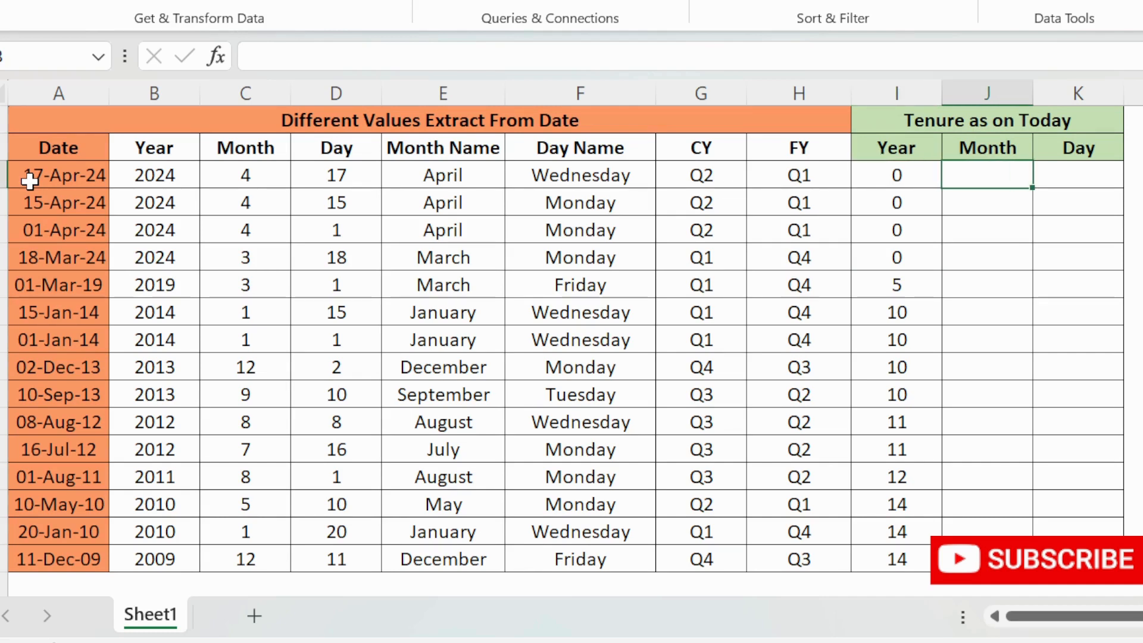
type("=da")
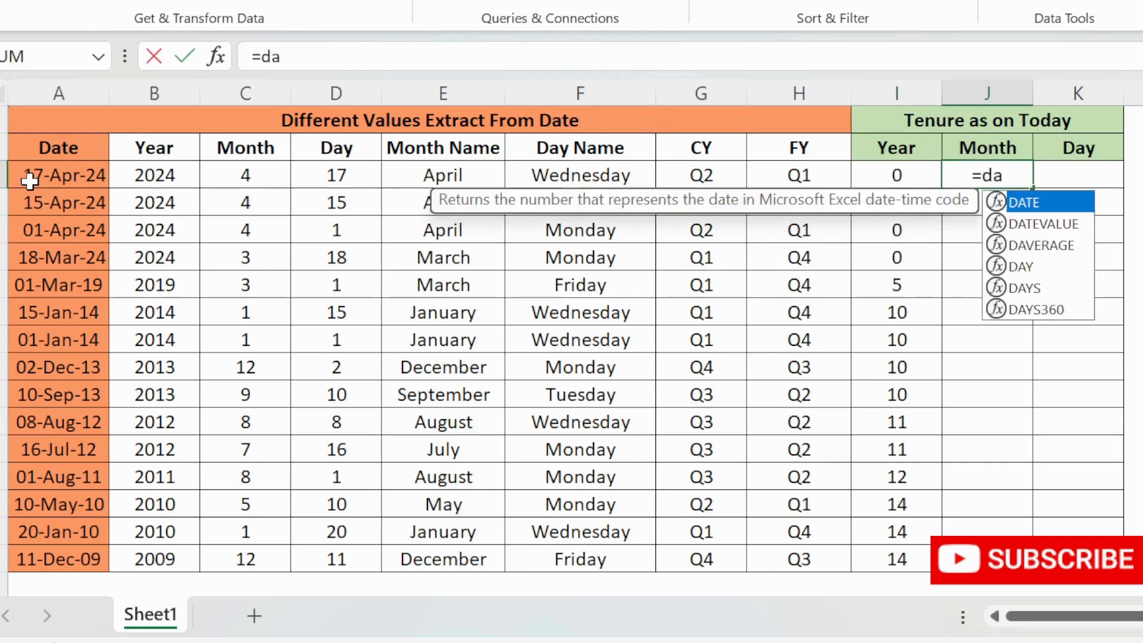
type("tedif(")
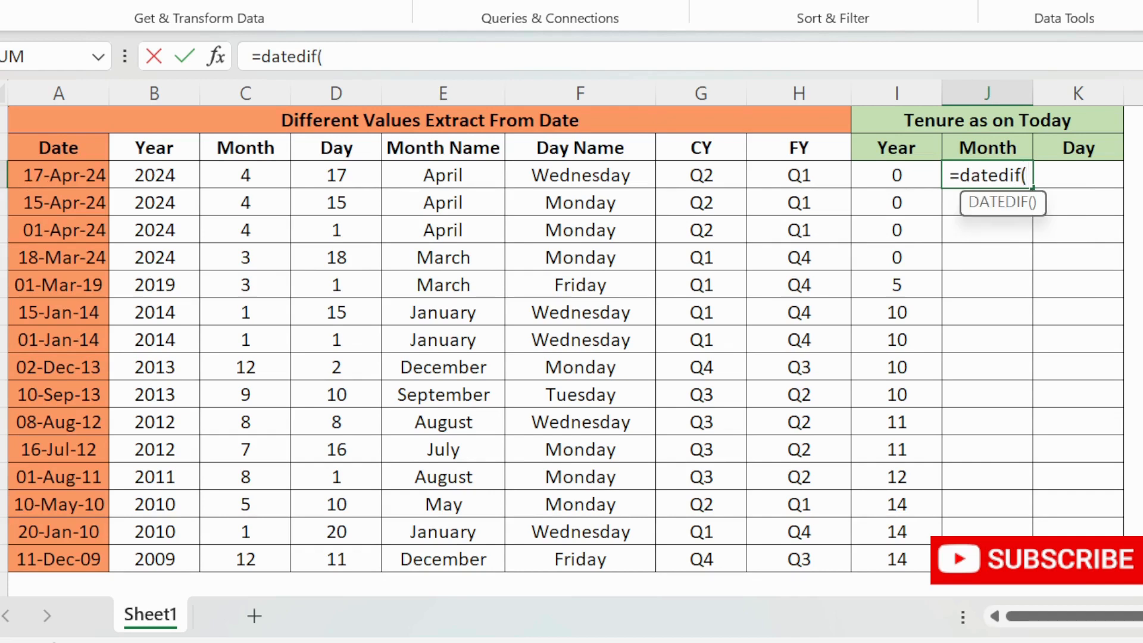
left_click(42, 176)
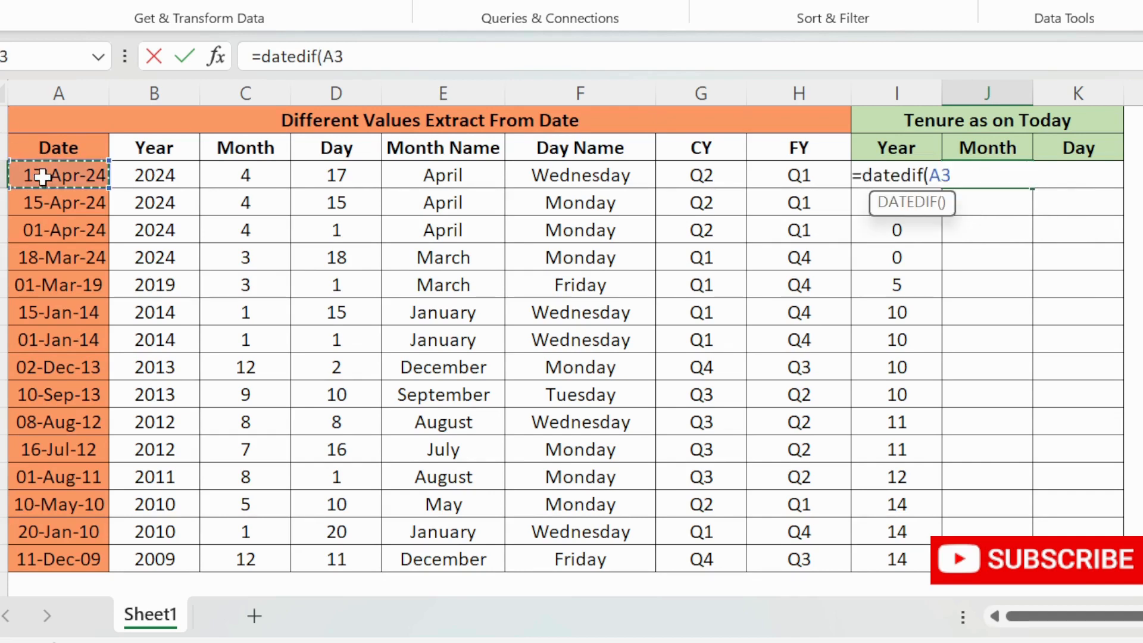
type(",toda")
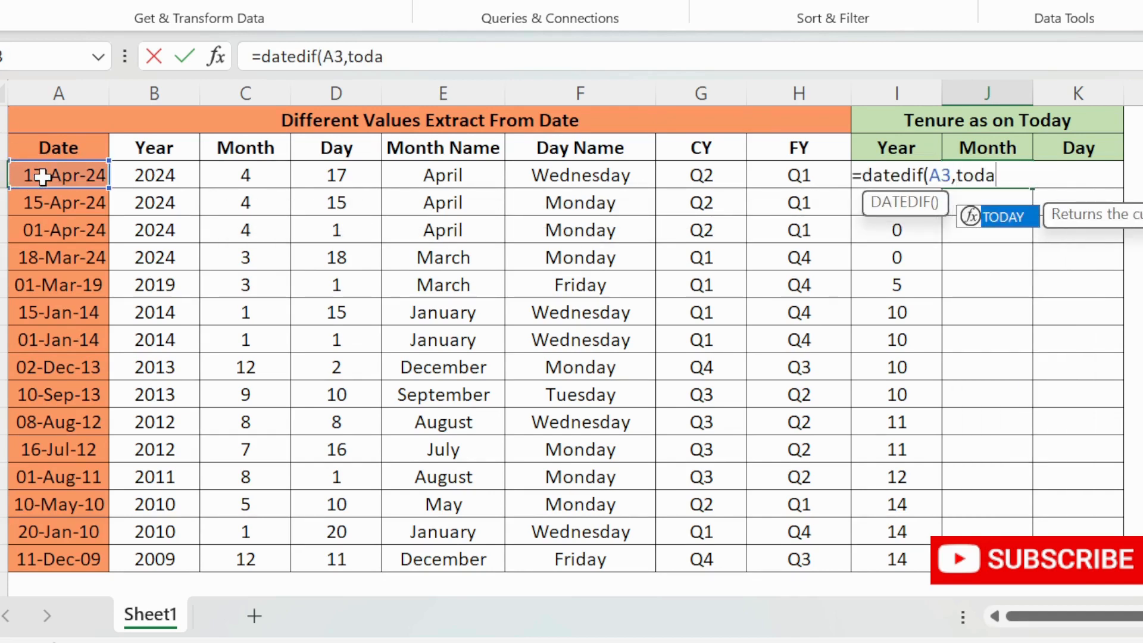
type("y()")
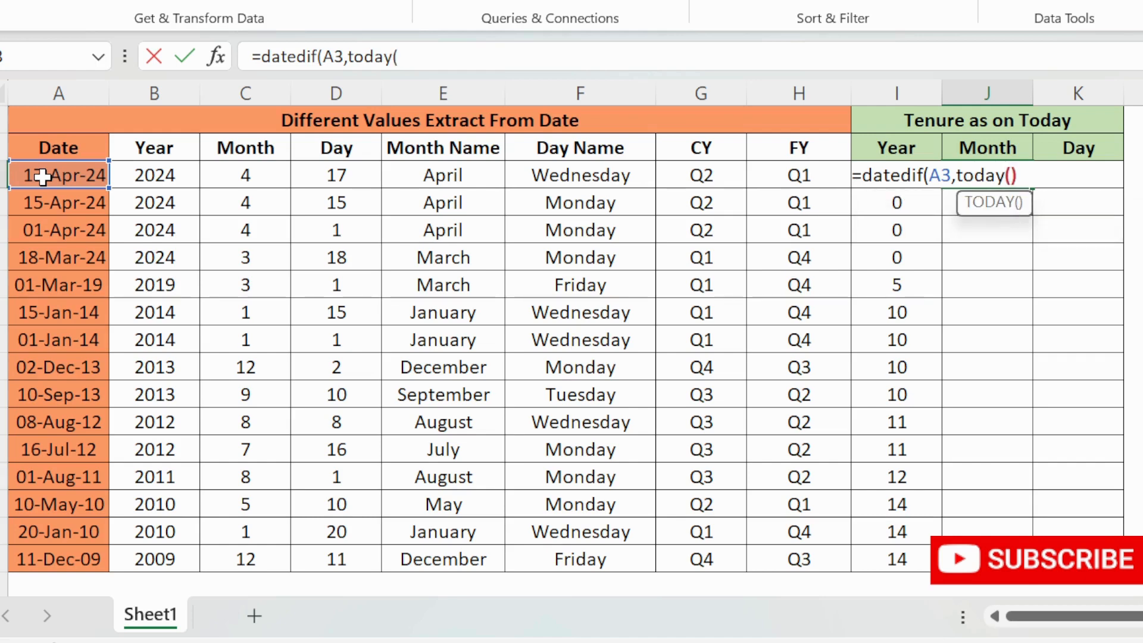
type(",\"")
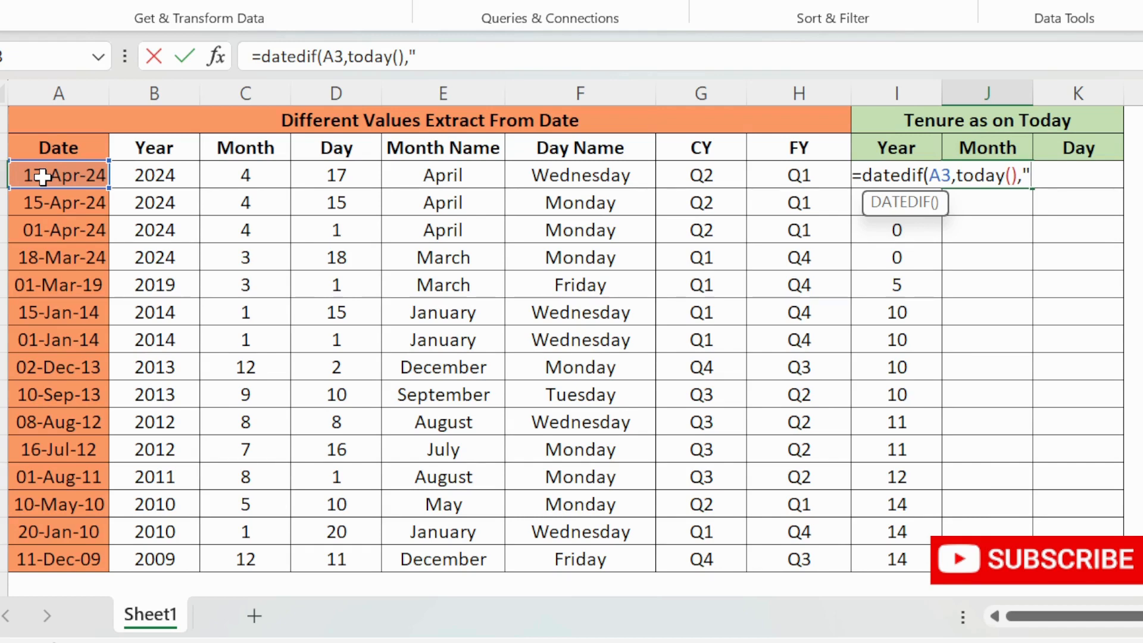
type("YM\")")
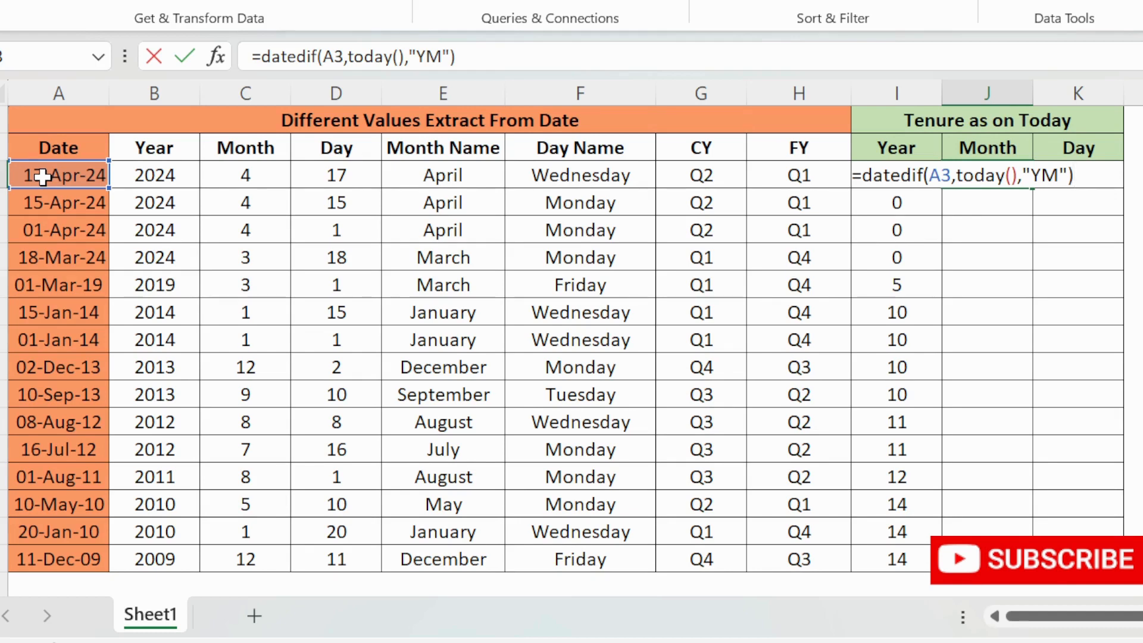
key("Return")
- Fill the Month tenure formula down the Month column
key("Up")
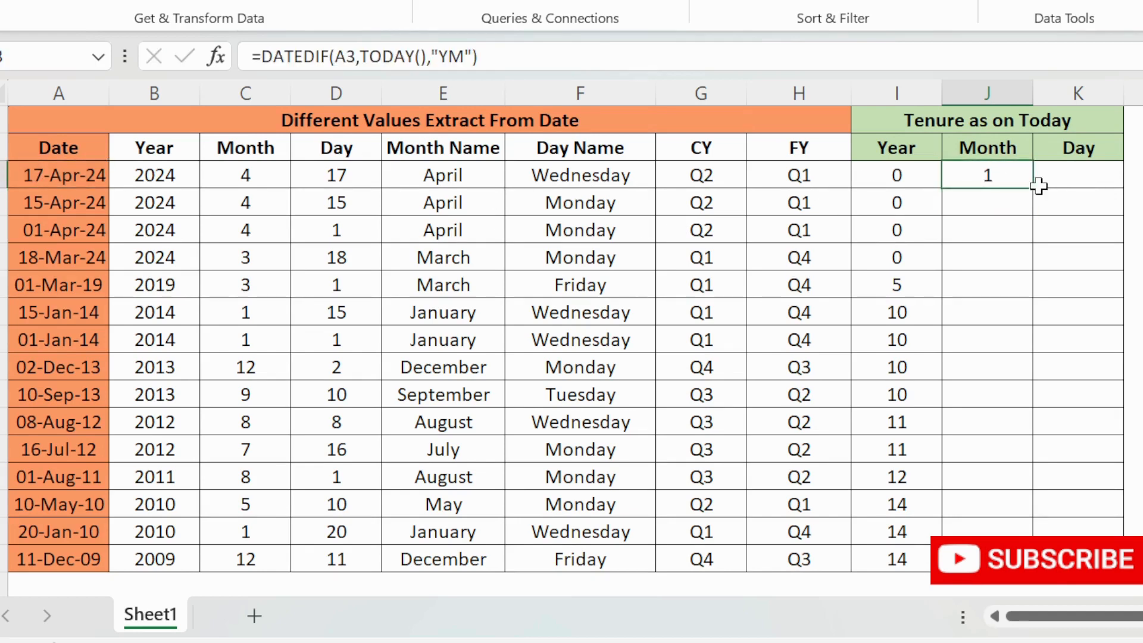
left_click_drag(1031, 188, 1023, 554)
left_click(996, 183)
left_click(59, 179)
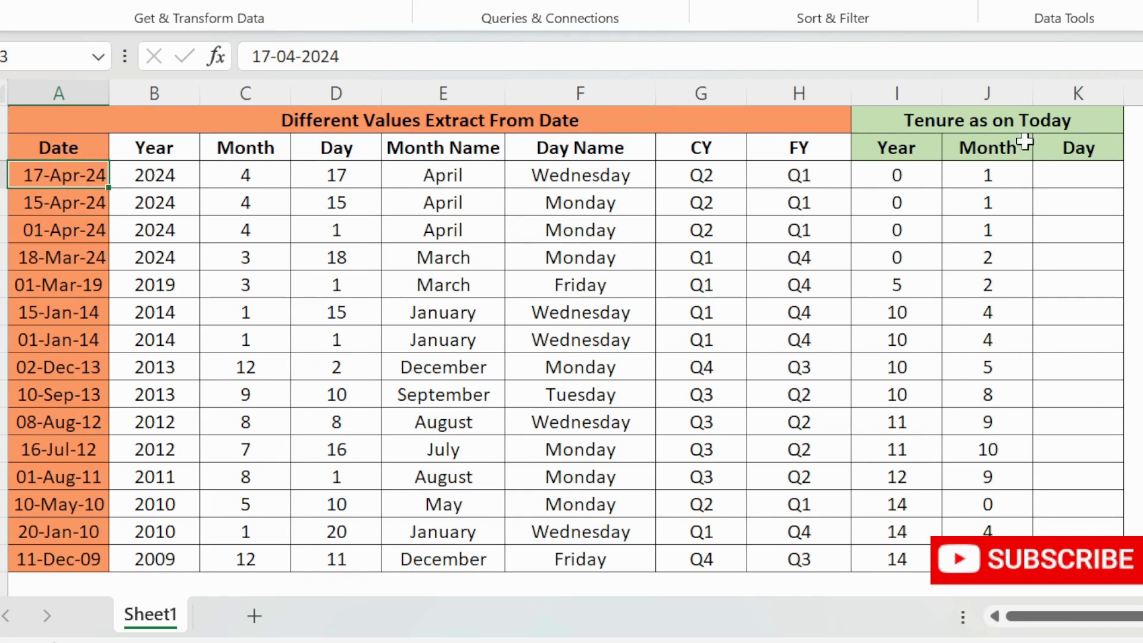
left_click(1006, 174)
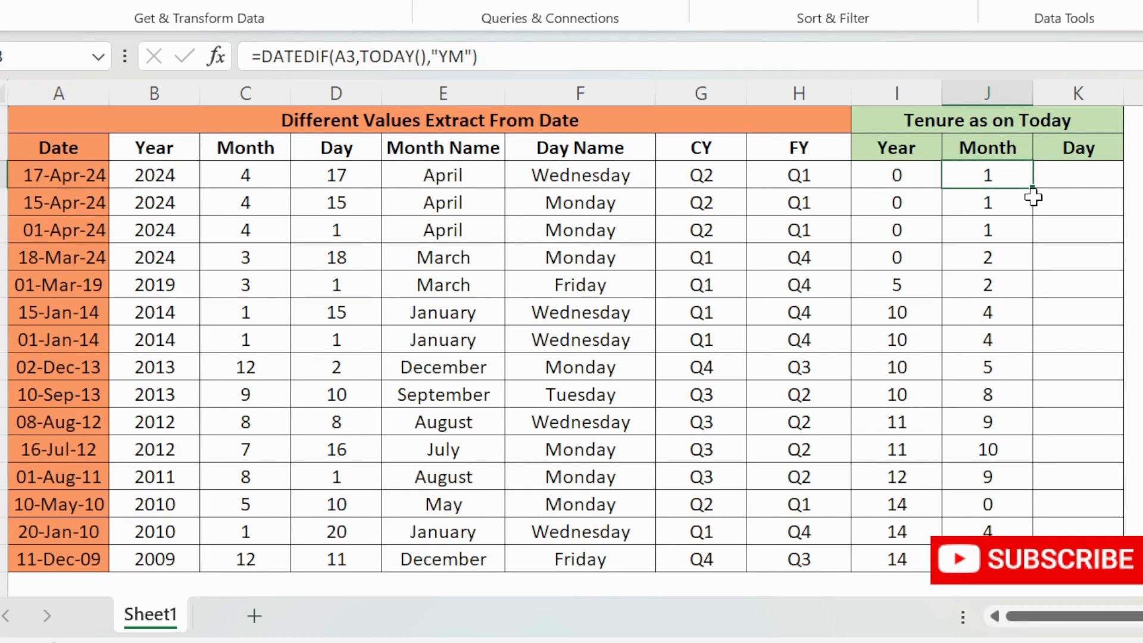
- Enter =DATEDIF(A3,TODAY(),"MD") in the first Day cell under Tenure as on Today
left_click(1079, 179)
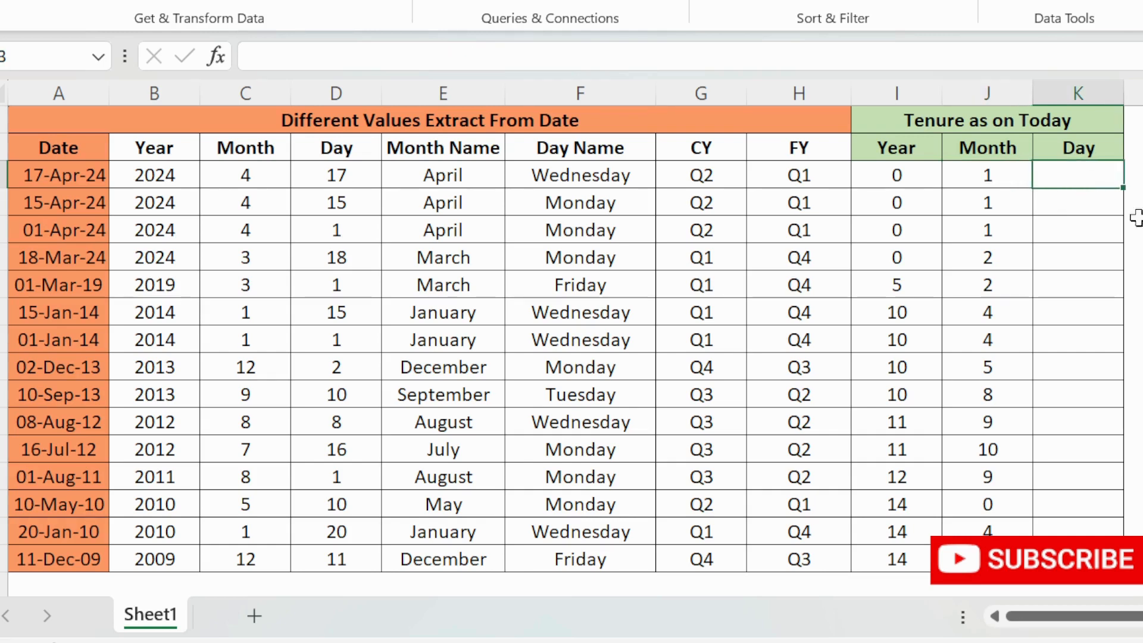
type("=")
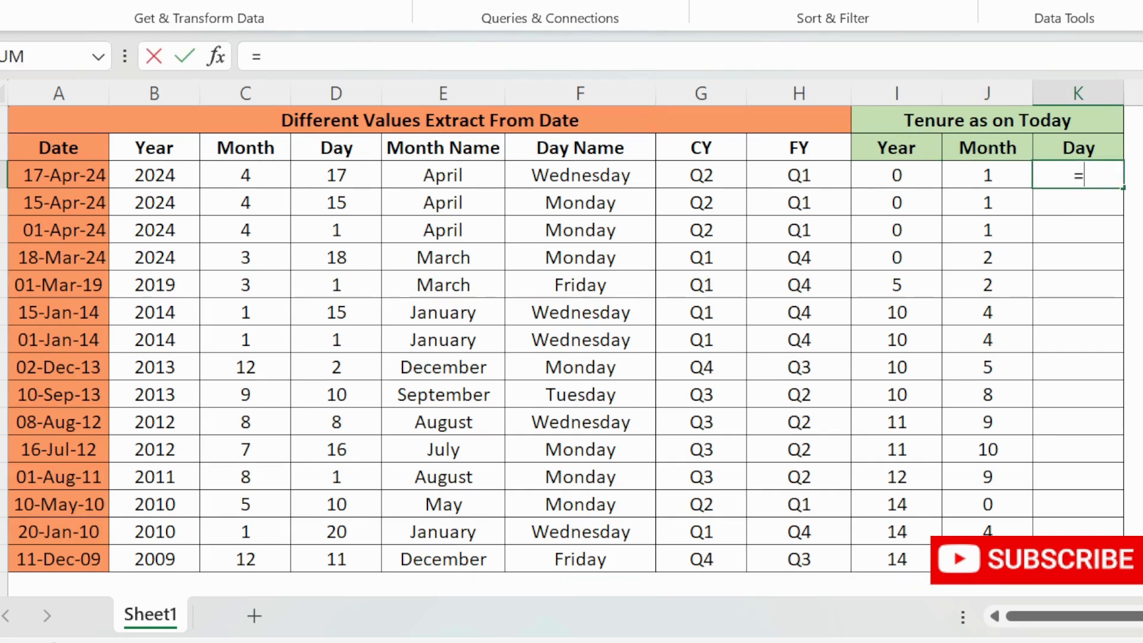
type("date")
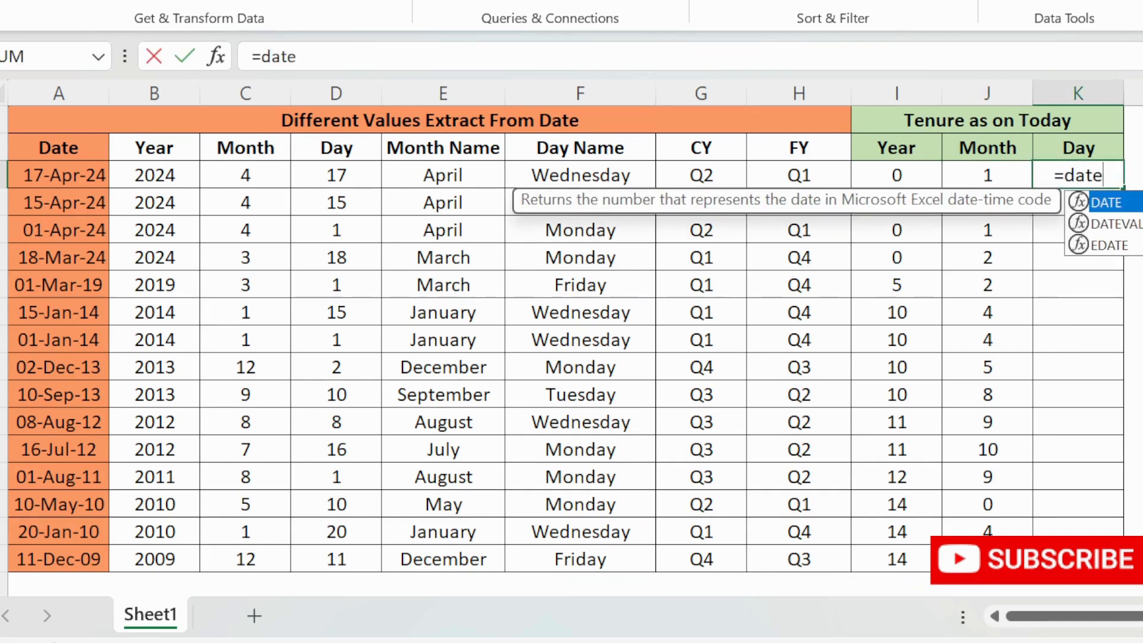
type("dif(")
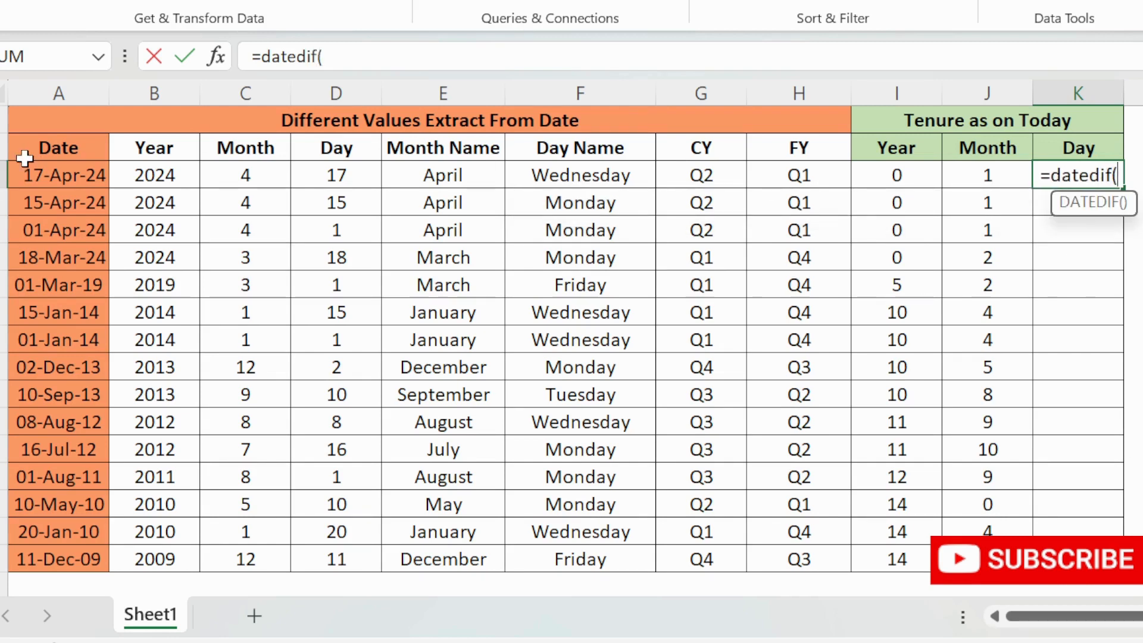
left_click(28, 177)
type(",today")
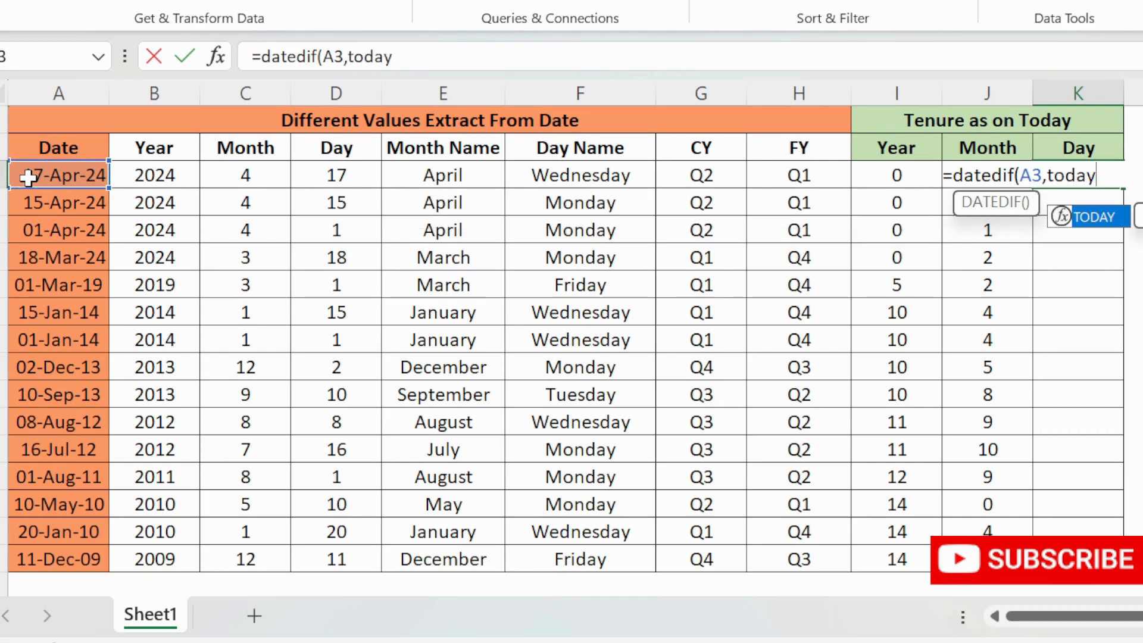
key("Tab")
type(")")
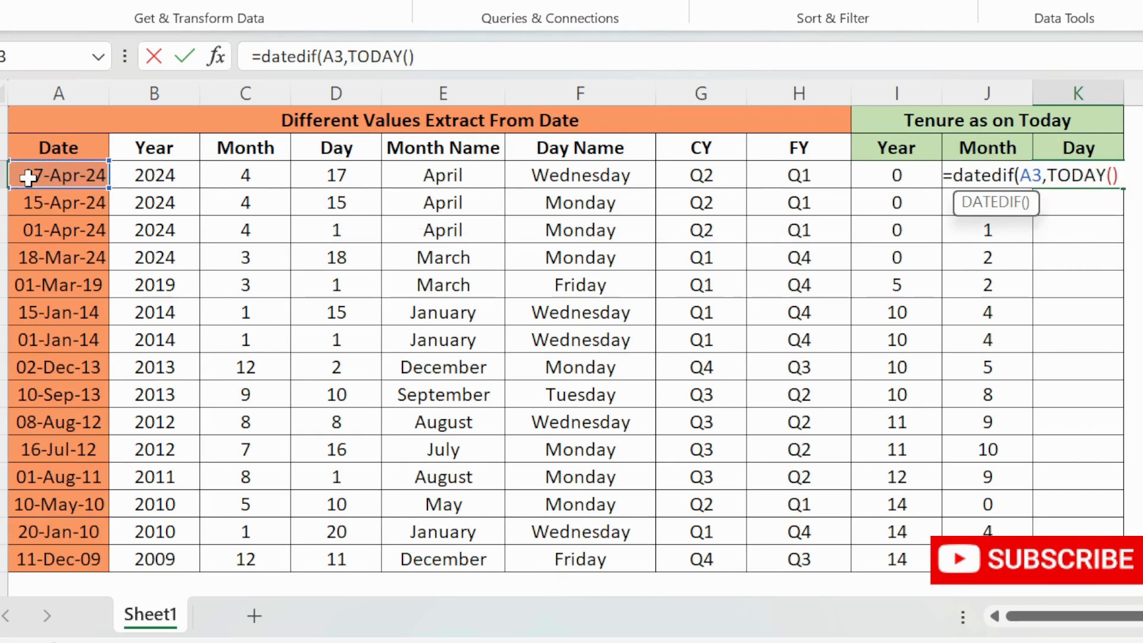
type(",\"MD\"")
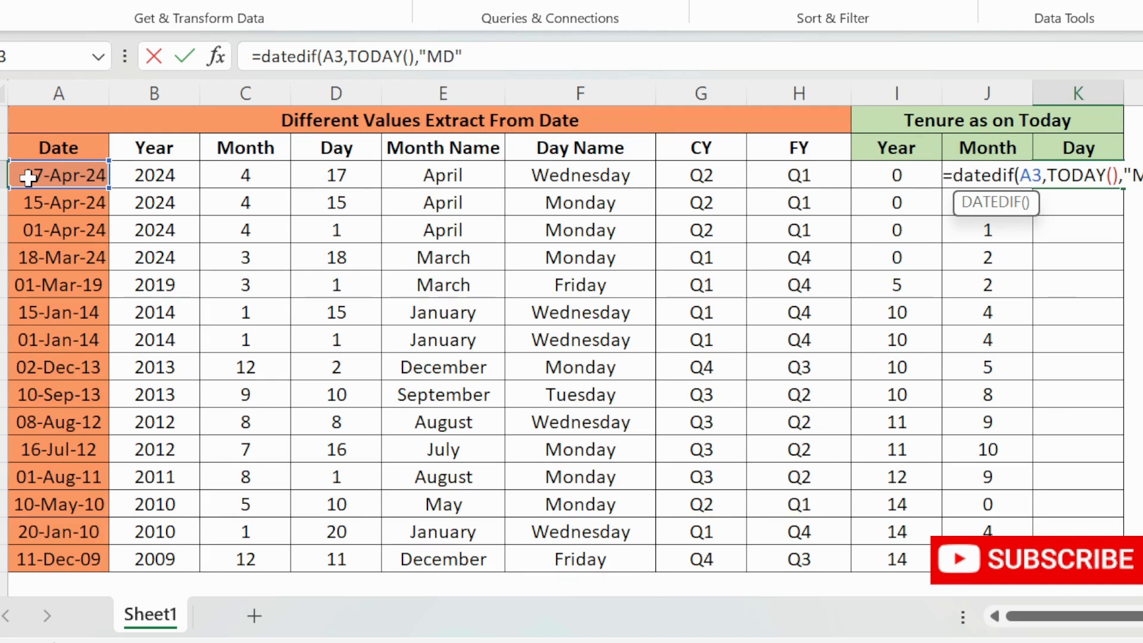
type(")")
key("Return")
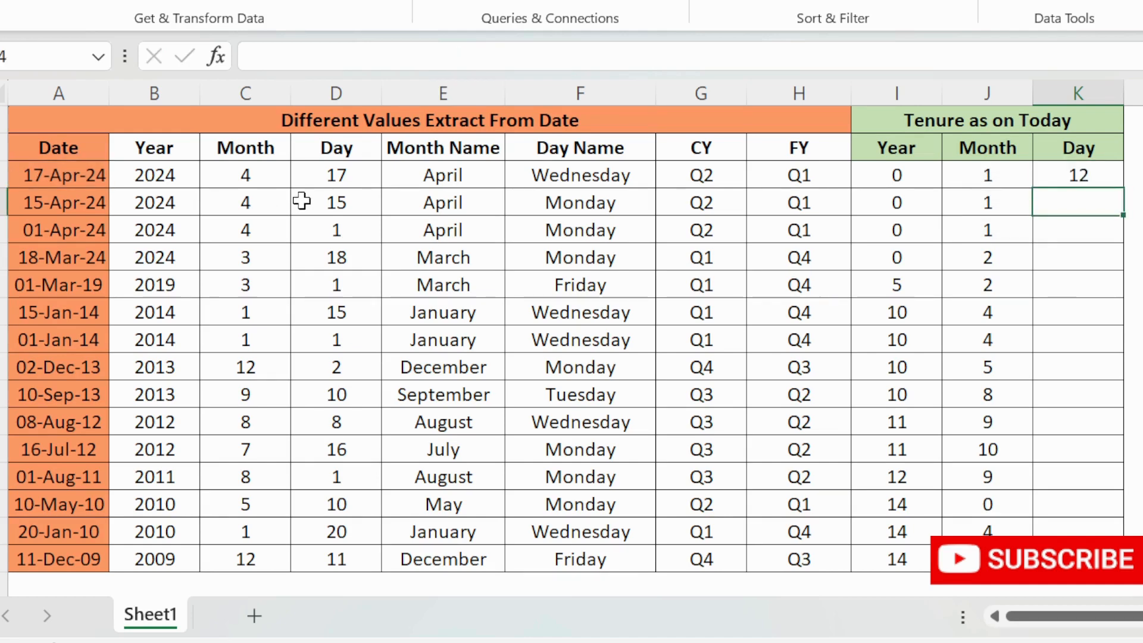
- Fill the Day tenure formula down the Day column
left_click(1055, 175)
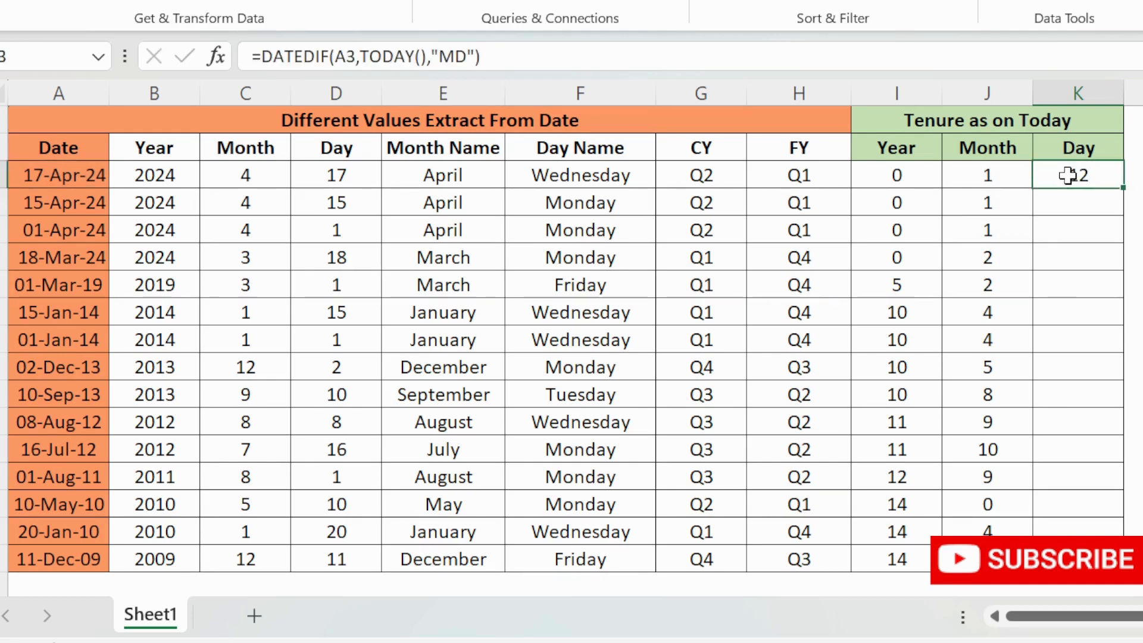
double_click(1122, 189)
- Examine the 15-Jan-14 row's date against its Year, Month and Day tenure formulas
key("Left")
key("Left")
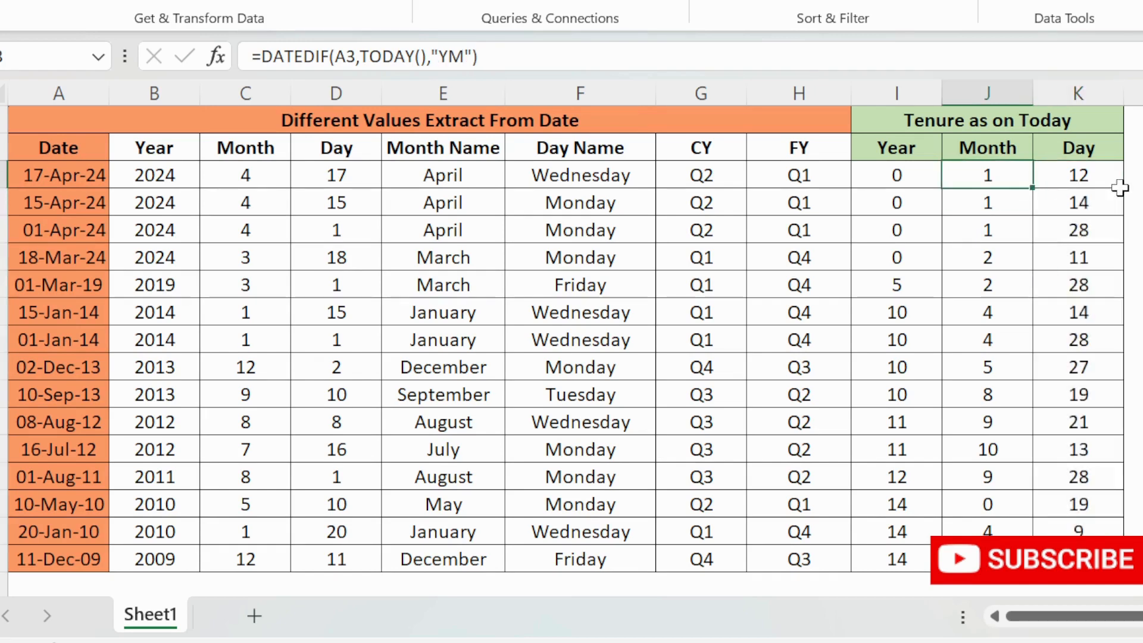
key("Down")
key("Down")
key("Down")
key("Down")
key("Down")
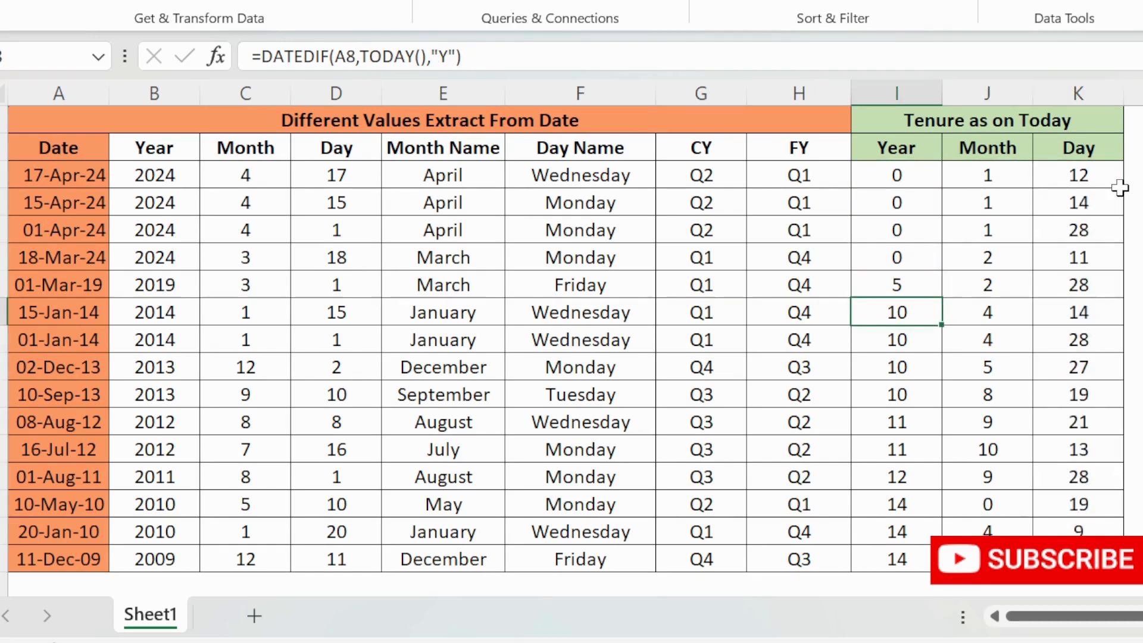
left_click(4, 311)
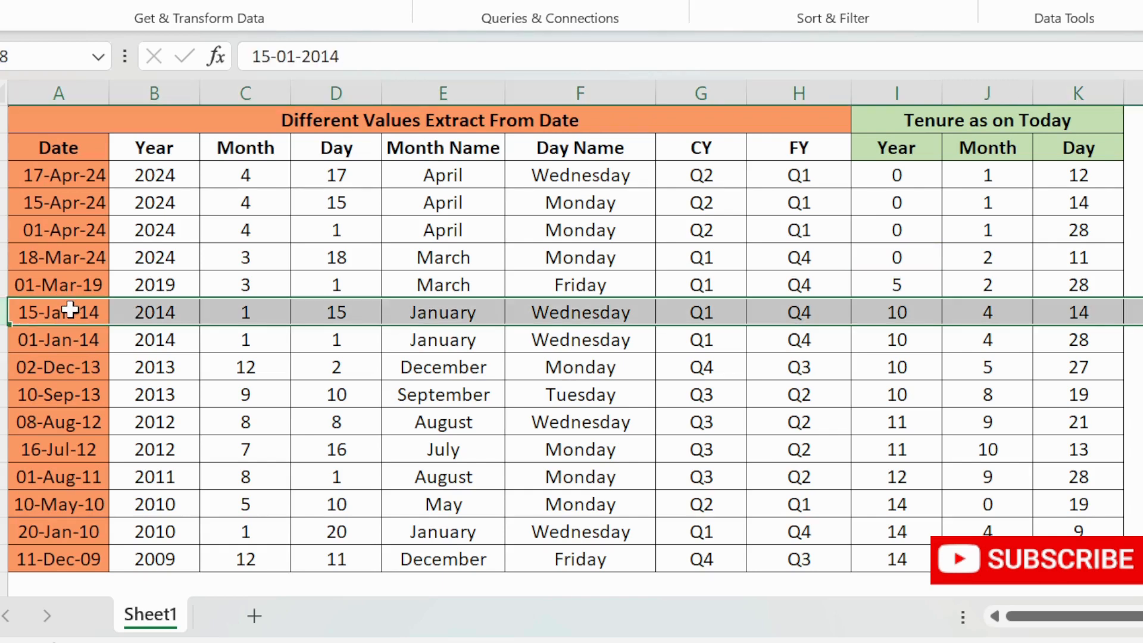
left_click(896, 311)
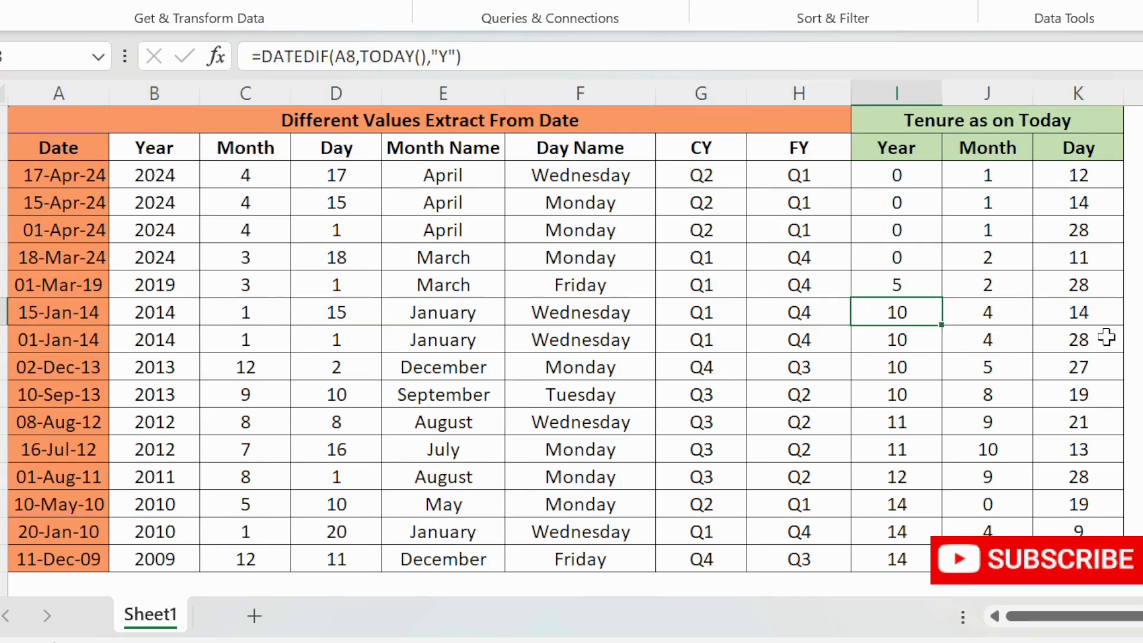
key("Right")
key("Right")
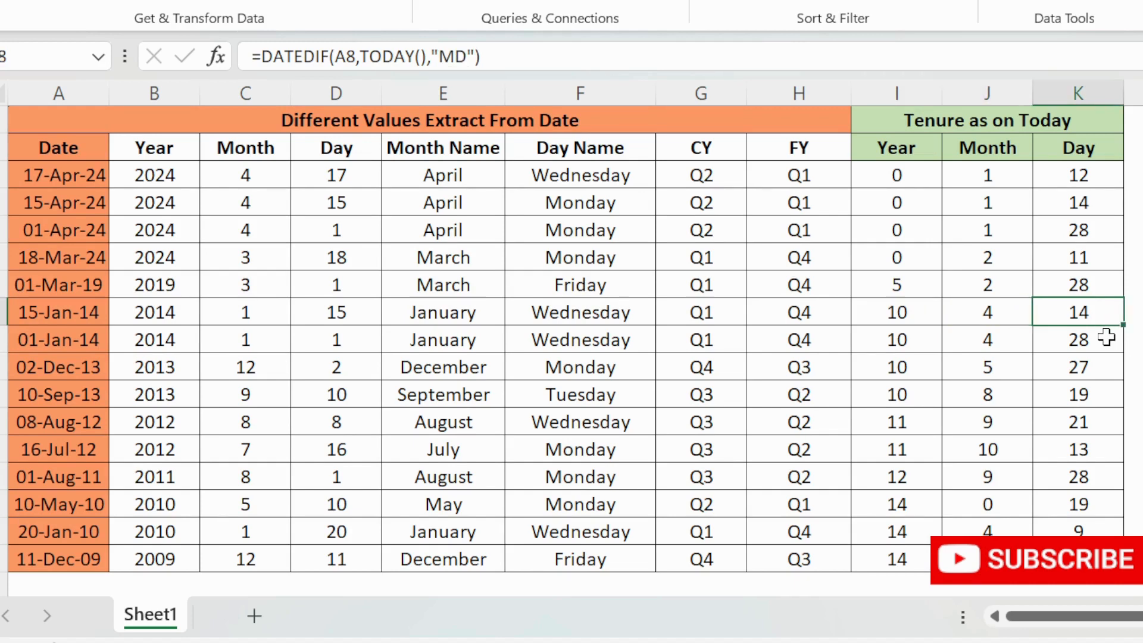